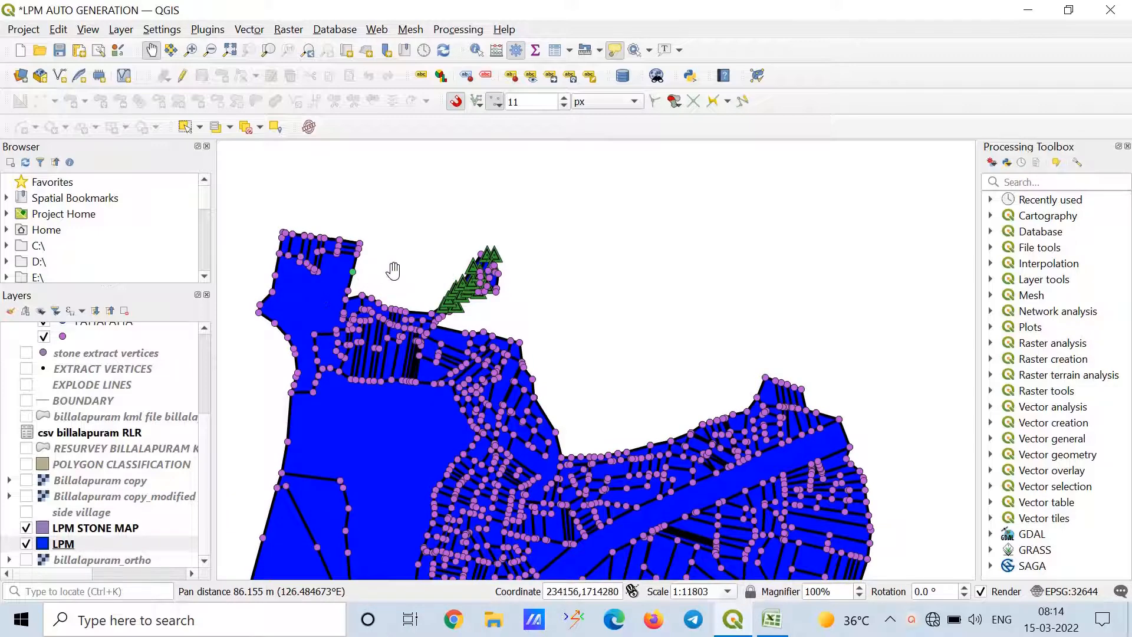
Open the attribute table of the csv billalapuram RLR layer
{"action": "left_click_drag", "start_coordinate": [336, 285], "coordinate": [395, 290]}
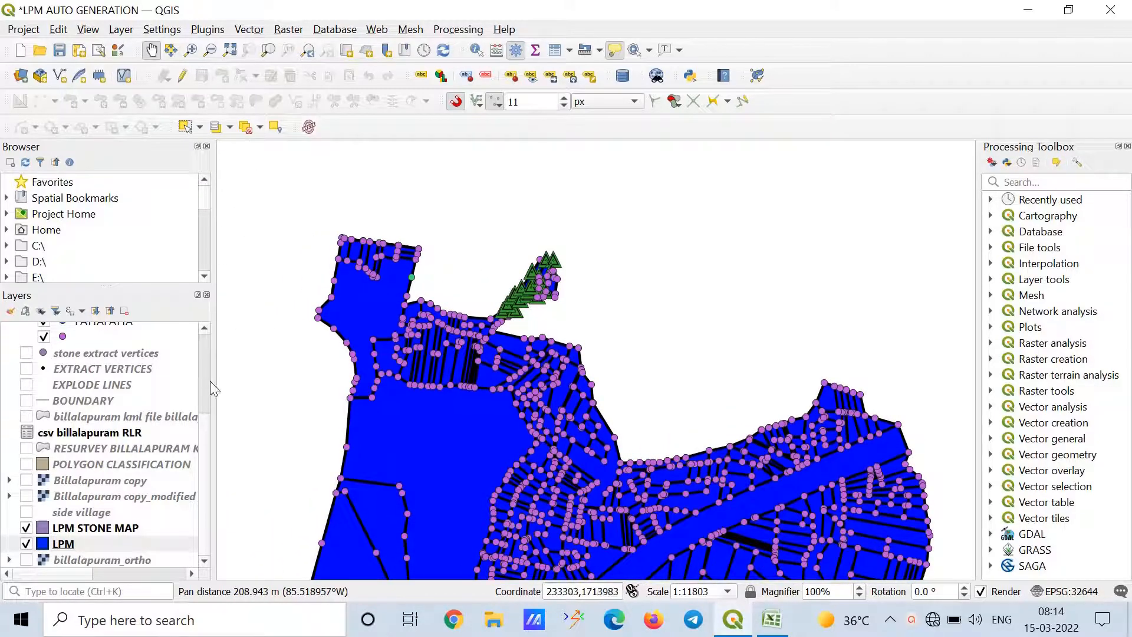
{"action": "mouse_move", "coordinate": [204, 416]}
{"action": "left_mouse_down"}
{"action": "mouse_move", "coordinate": [205, 382]}
{"action": "mouse_move", "coordinate": [208, 428]}
{"action": "left_mouse_up"}
{"action": "left_click", "coordinate": [135, 462]}
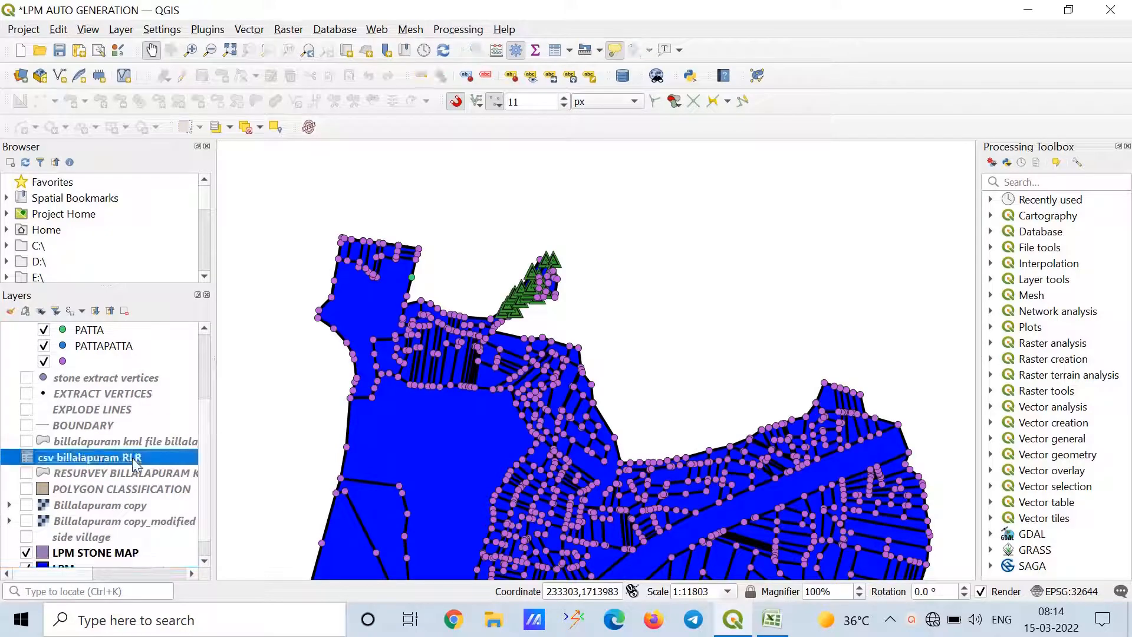
{"action": "right_click", "coordinate": [137, 460]}
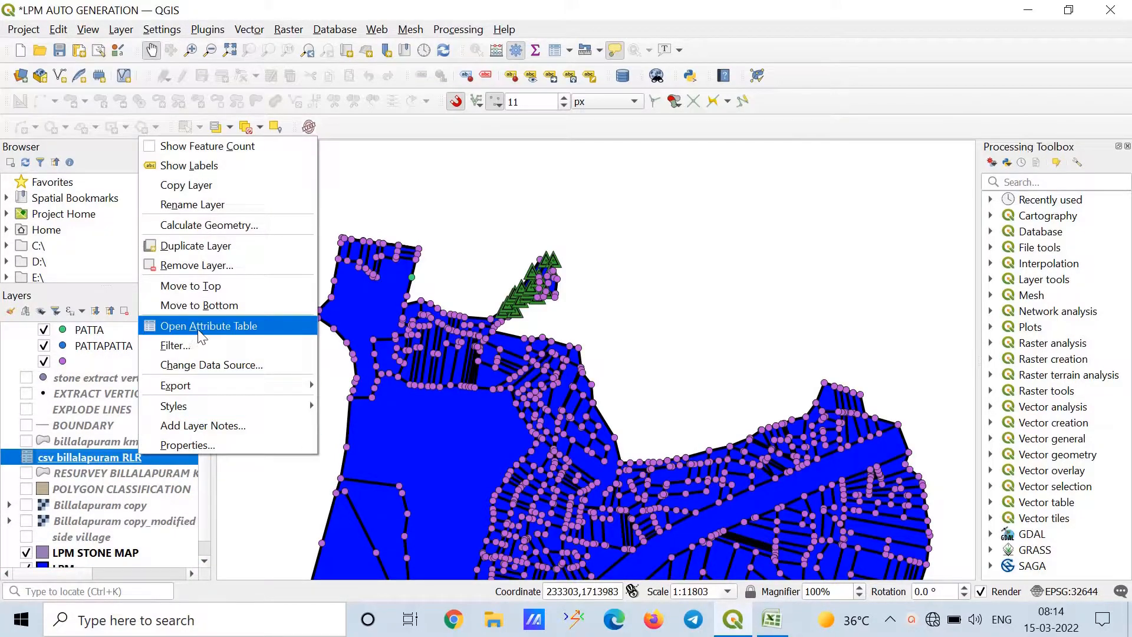
{"action": "left_click", "coordinate": [176, 326]}
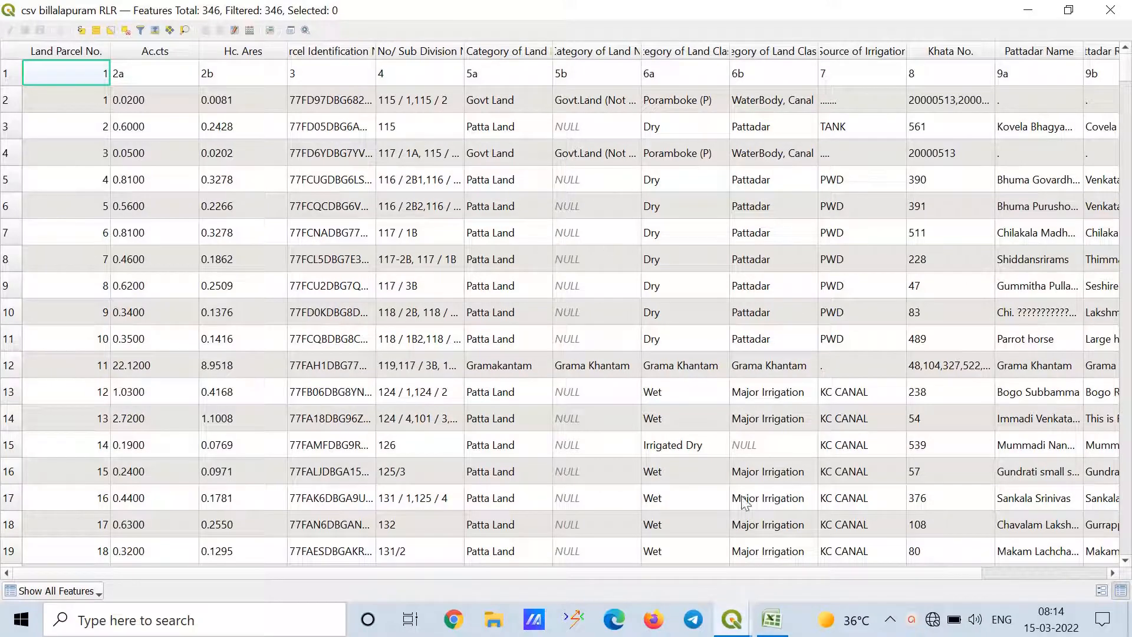
Examine the columns and records of the csv billalapuram RLR attribute table, and close it
{"action": "left_click_drag", "start_coordinate": [720, 569], "coordinate": [945, 575]}
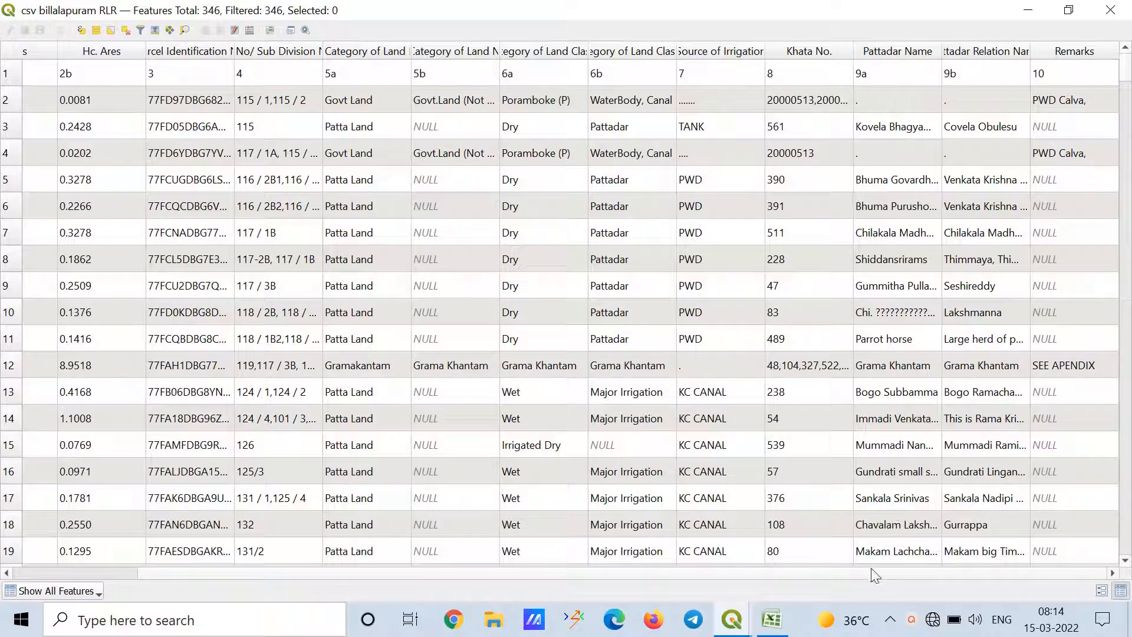
{"action": "left_click_drag", "start_coordinate": [848, 573], "coordinate": [704, 581]}
{"action": "scroll", "coordinate": [600, 308], "scroll_direction": "down", "scroll_amount": 20}
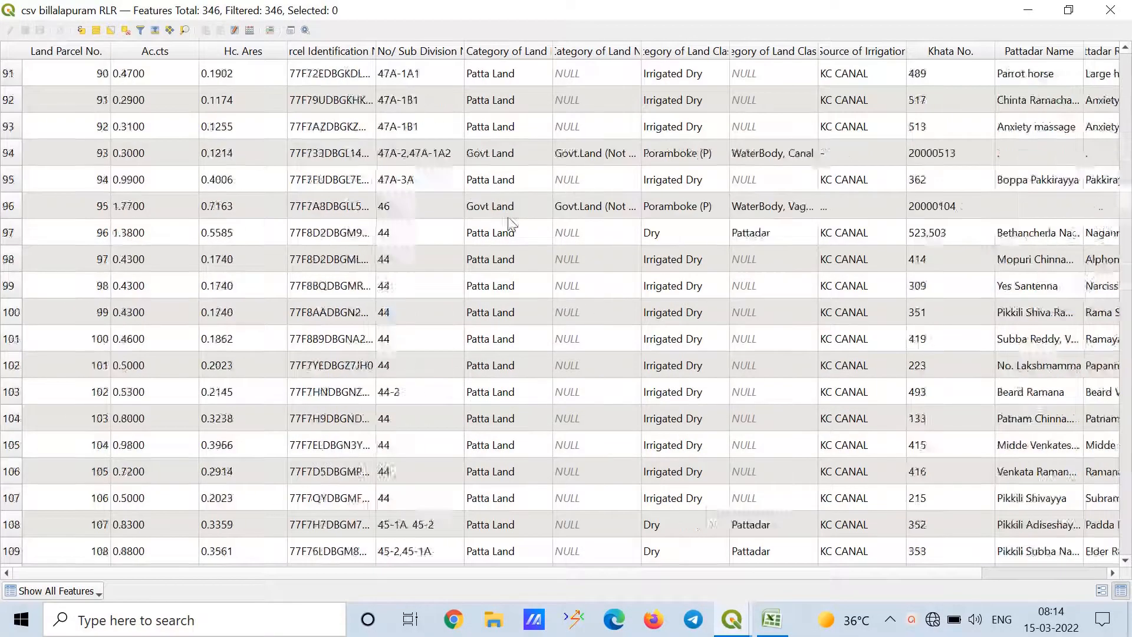
{"action": "scroll", "coordinate": [584, 215], "scroll_direction": "up", "scroll_amount": 20}
{"action": "scroll", "coordinate": [593, 212], "scroll_direction": "up", "scroll_amount": 18}
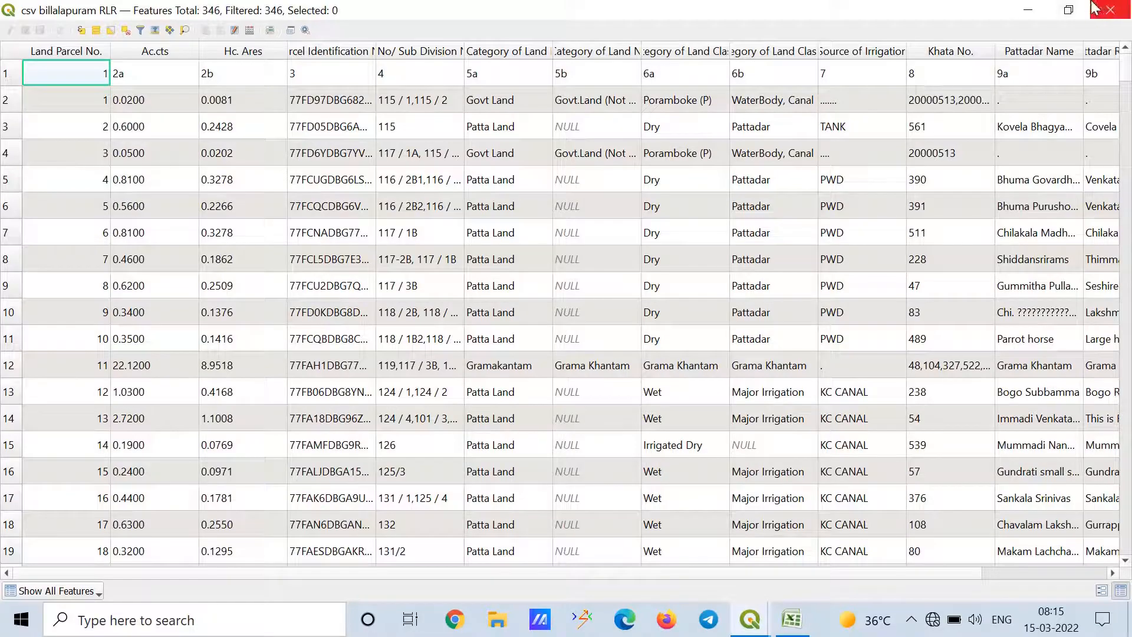
{"action": "left_click", "coordinate": [1111, 10]}
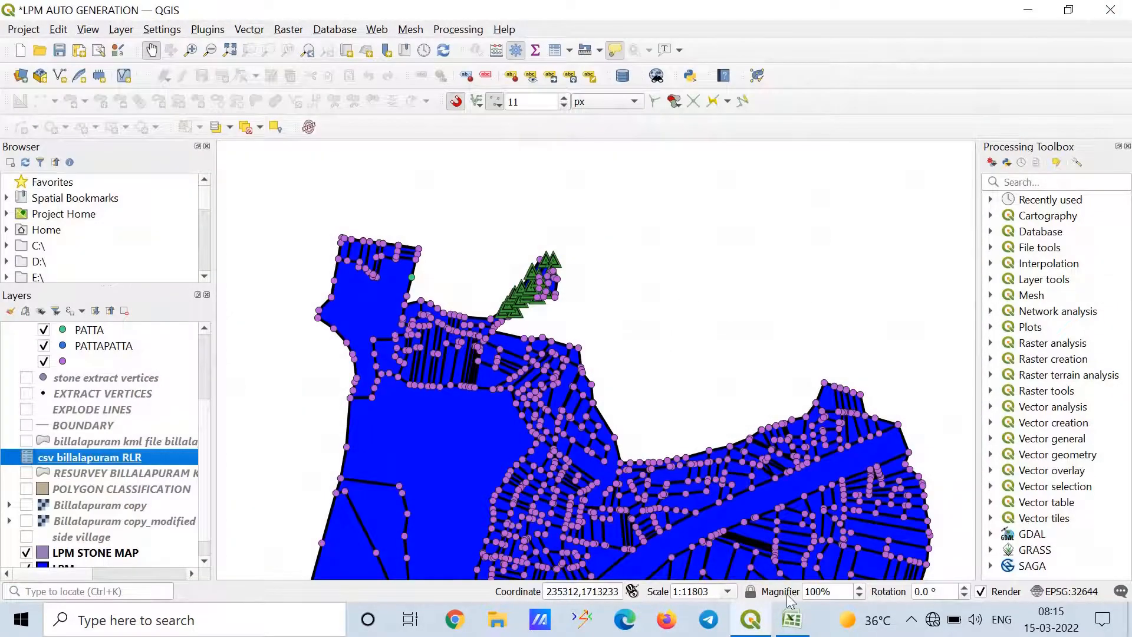
Switch to the RLR BILLALAPURAM workbook in Excel and delete the column-numbering row below the header
{"action": "left_click", "coordinate": [764, 609]}
{"action": "left_click", "coordinate": [792, 618]}
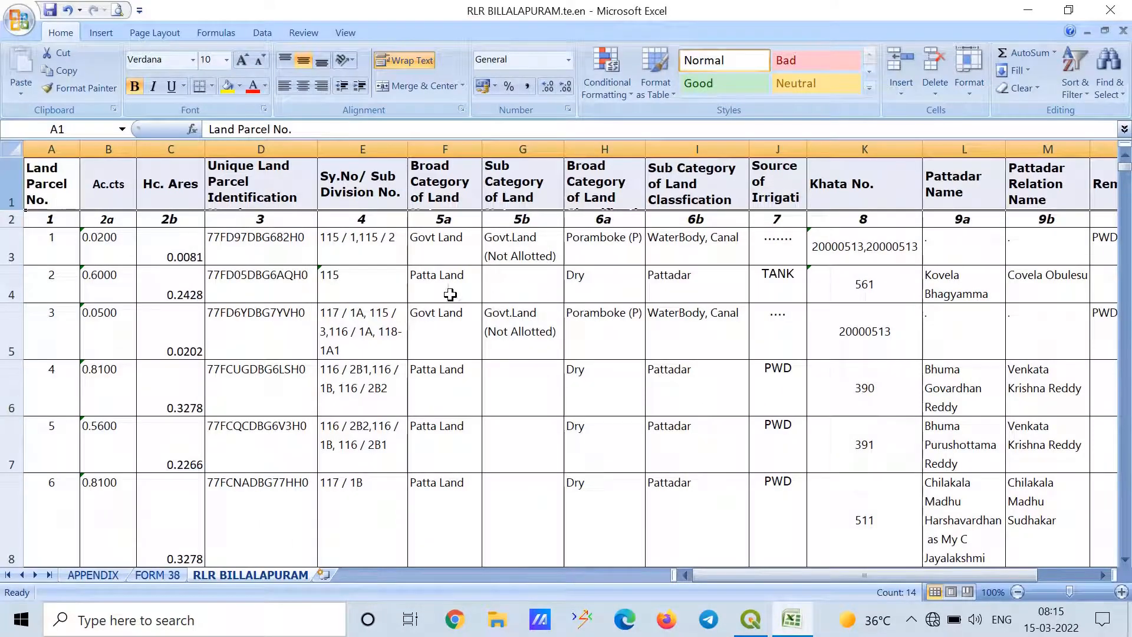
{"action": "left_click", "coordinate": [13, 219]}
{"action": "right_click", "coordinate": [13, 219]}
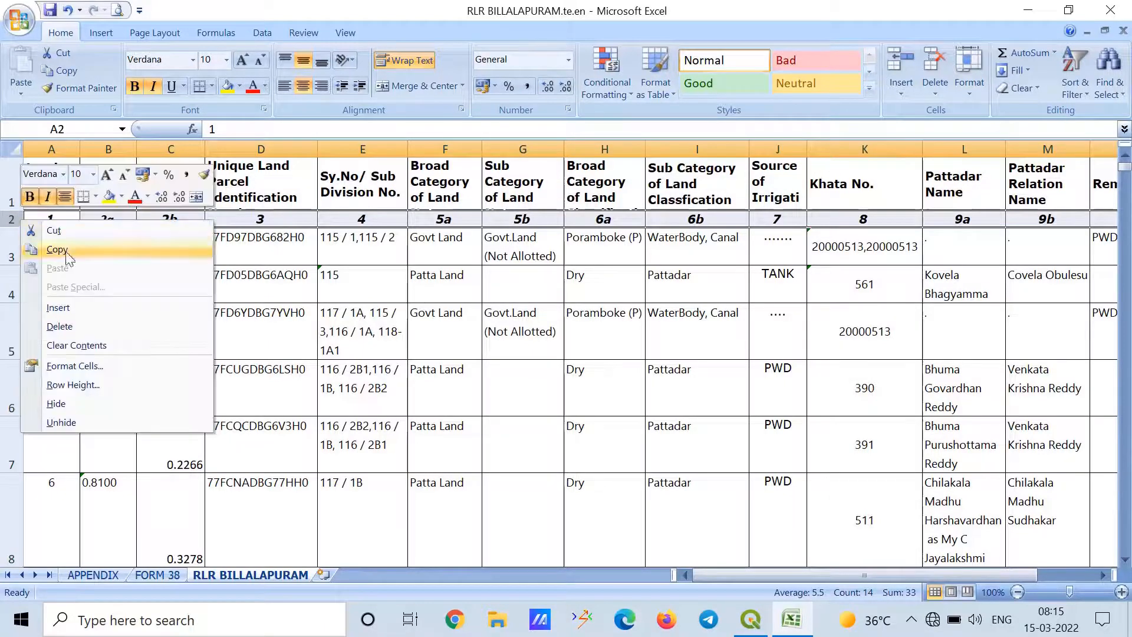
{"action": "left_click", "coordinate": [106, 326]}
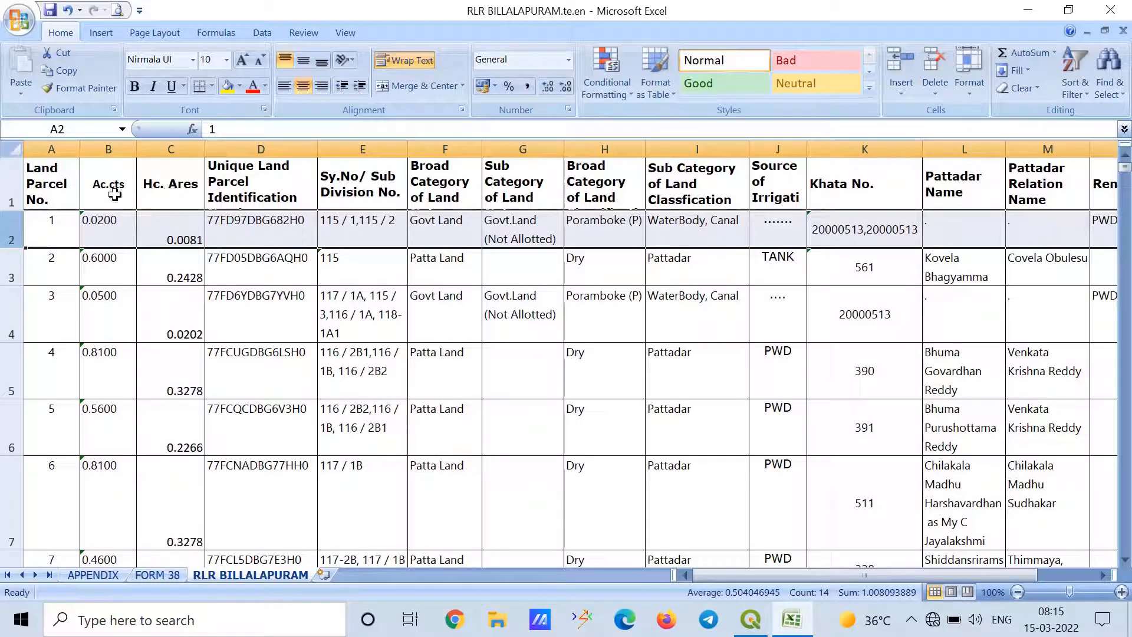
Copy the entire RLR BILLALAPURAM sheet into Sheet1 of a new Excel workbook
{"action": "left_click", "coordinate": [17, 153]}
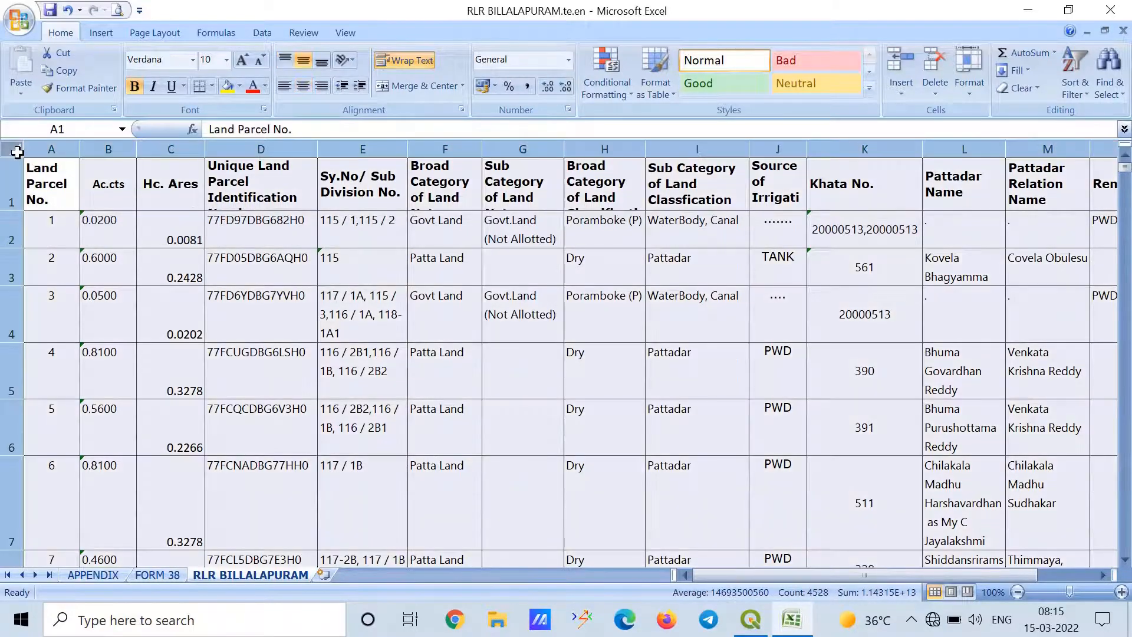
{"action": "key", "text": "ctrl+c"}
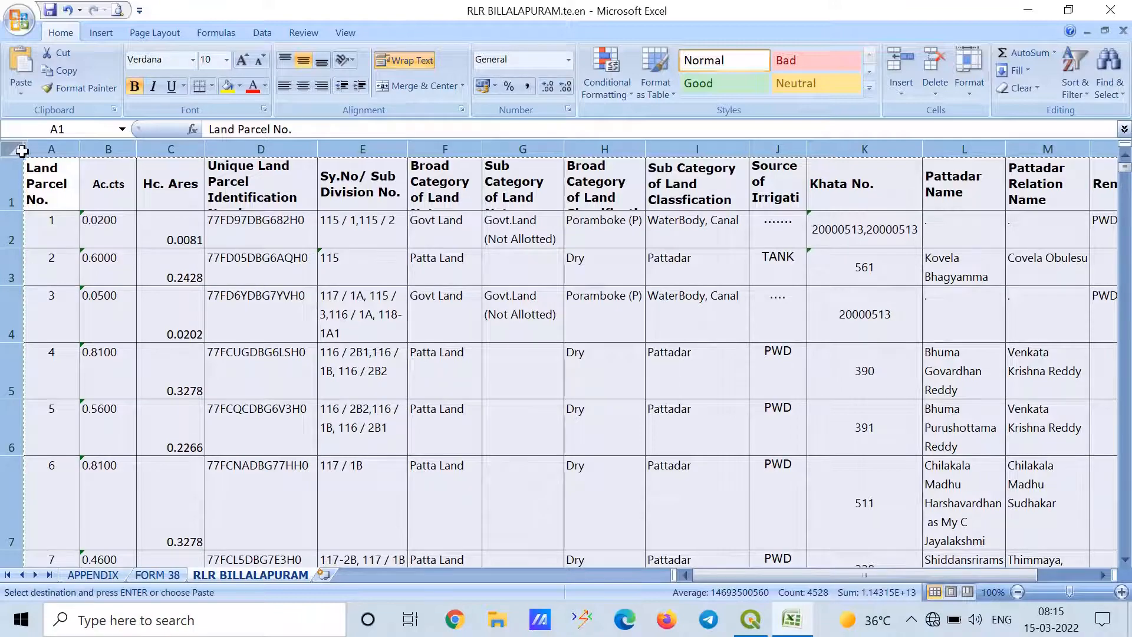
{"action": "key", "text": "super"}
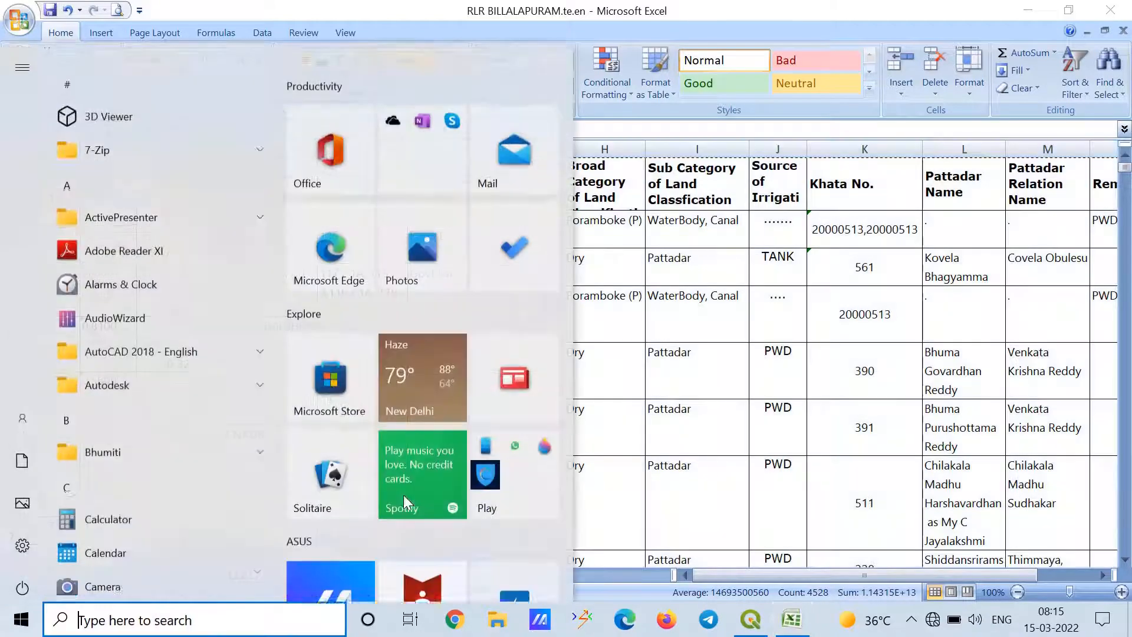
{"action": "type", "text": "excel"}
{"action": "key", "text": "Return"}
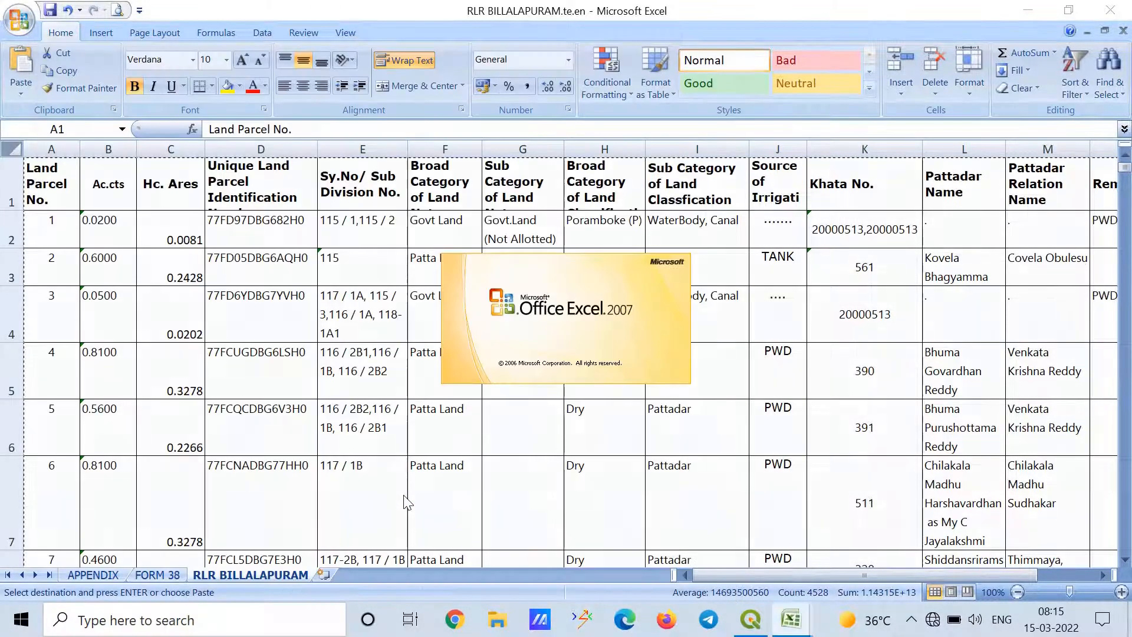
{"action": "left_click", "coordinate": [7, 143]}
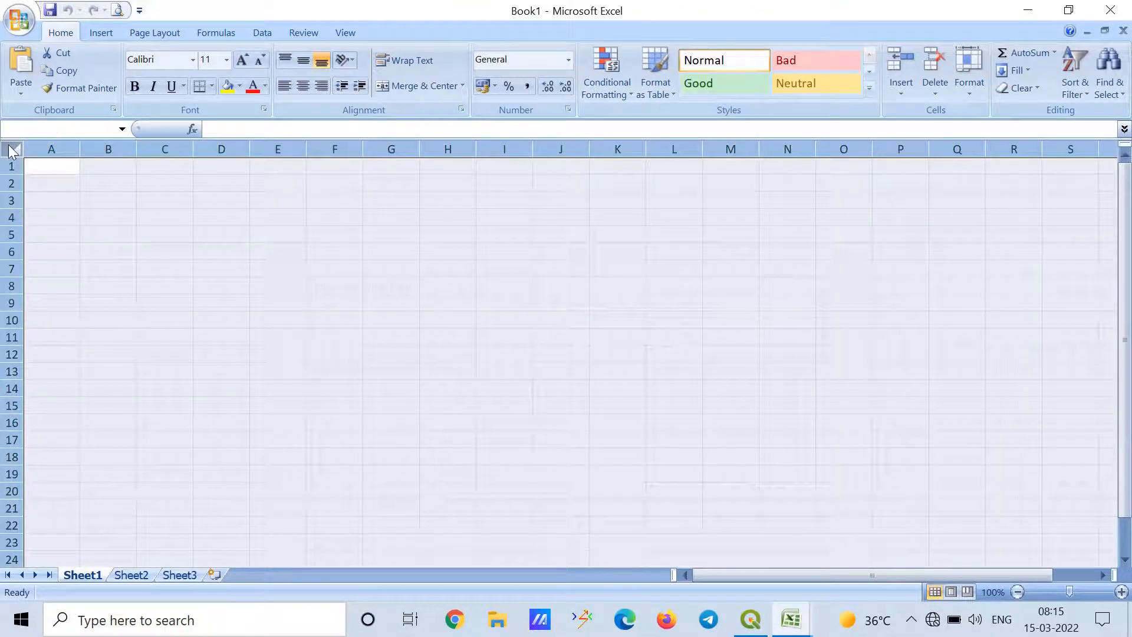
{"action": "key", "text": "ctrl+v"}
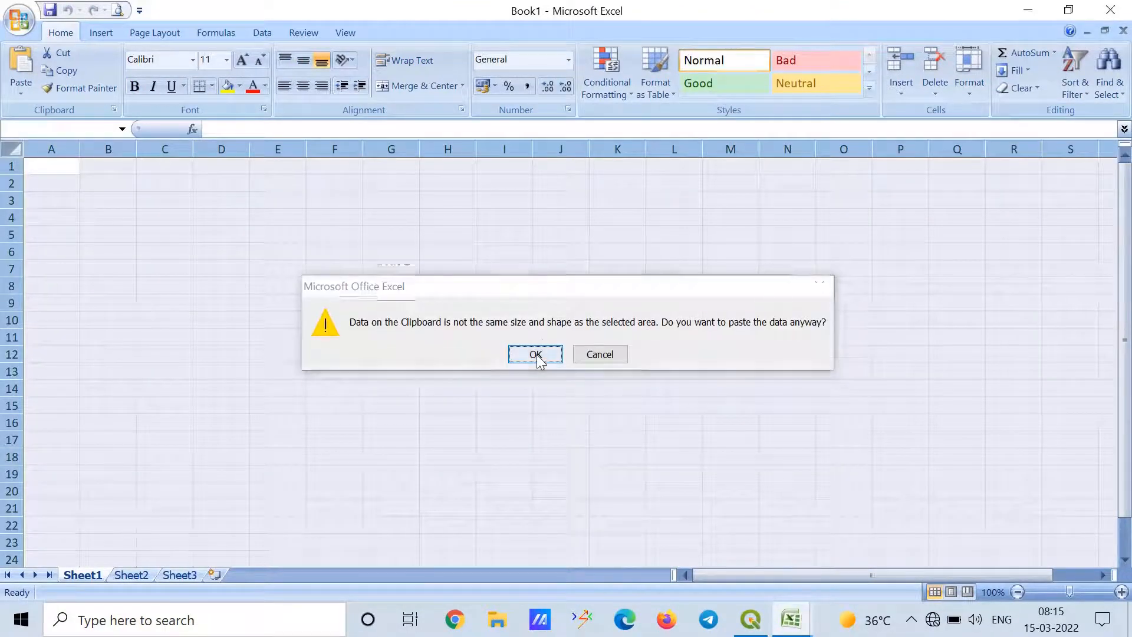
{"action": "left_click", "coordinate": [537, 354]}
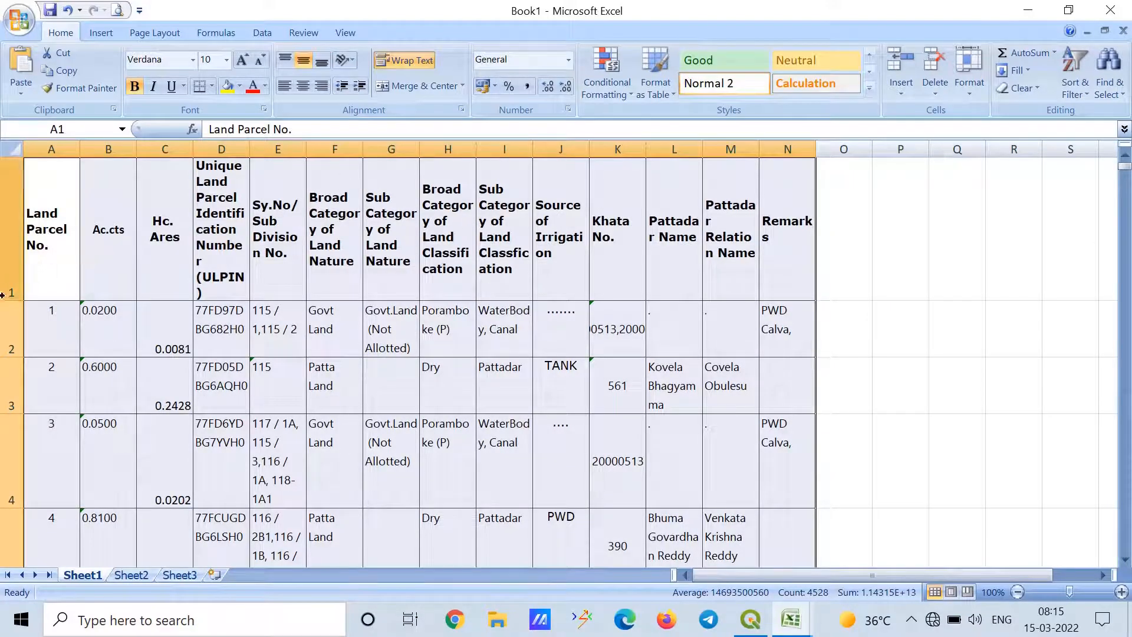
Reduce the height of header row 1 and widen all columns of the pasted sheet to a uniform width
{"action": "left_click_drag", "start_coordinate": [10, 300], "coordinate": [11, 276]}
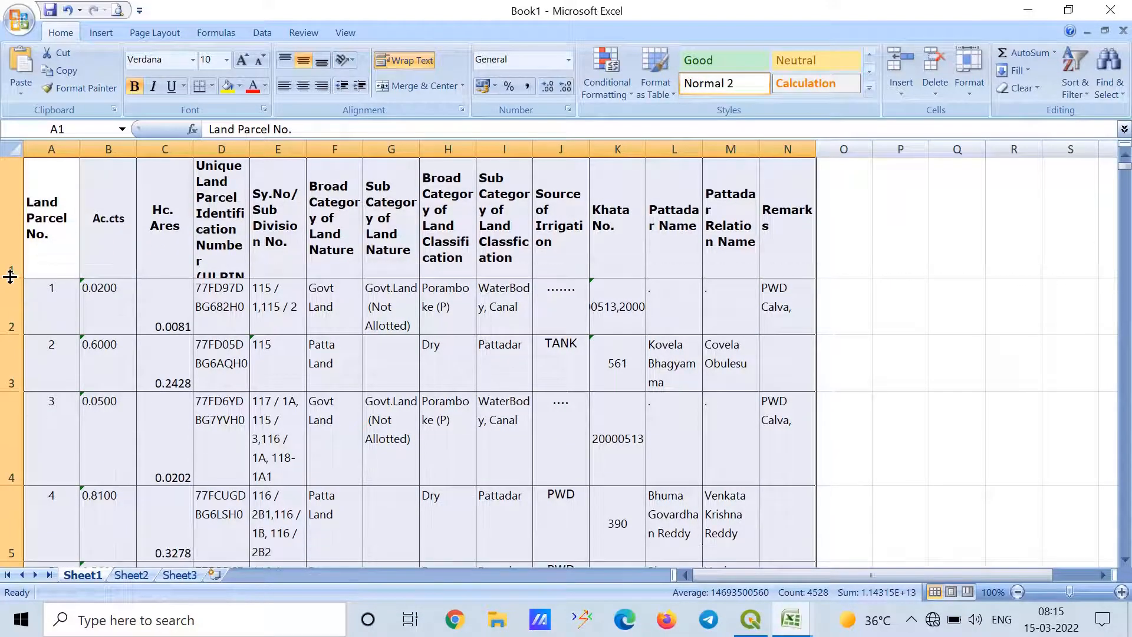
{"action": "left_click", "coordinate": [99, 213]}
{"action": "left_click_drag", "start_coordinate": [82, 149], "coordinate": [77, 149]}
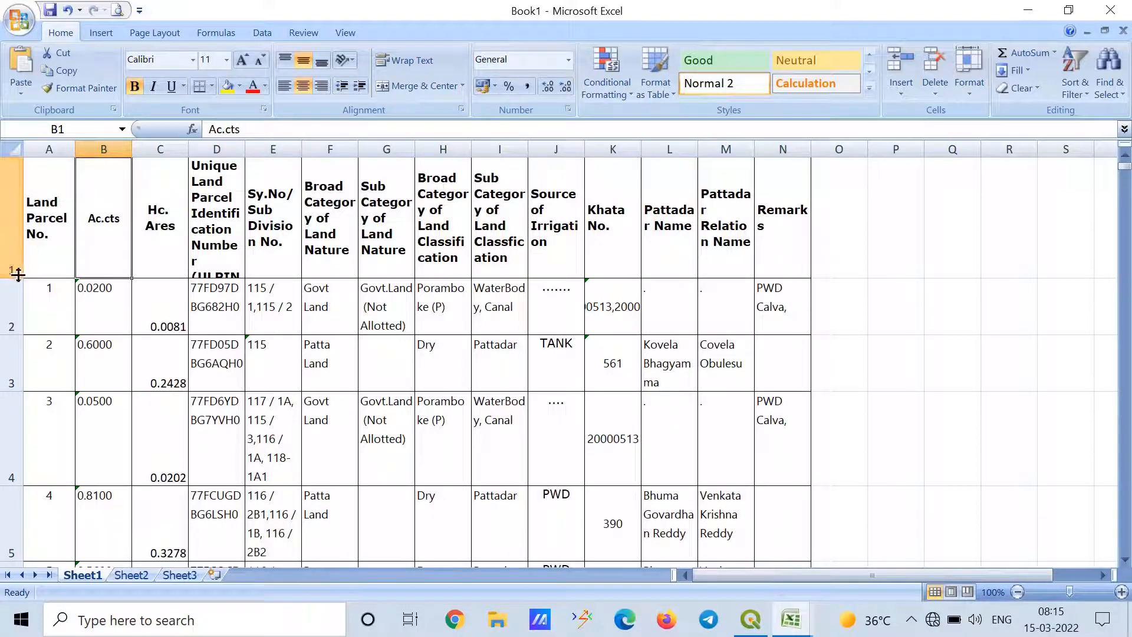
{"action": "left_click_drag", "start_coordinate": [12, 275], "coordinate": [10, 231]}
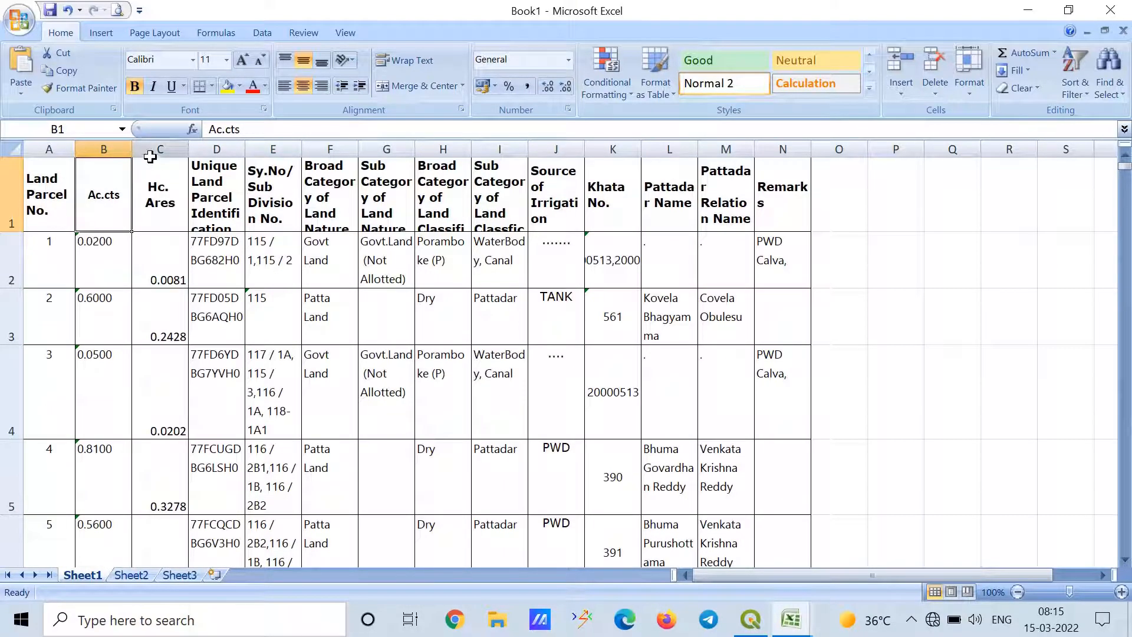
{"action": "left_click", "coordinate": [12, 149]}
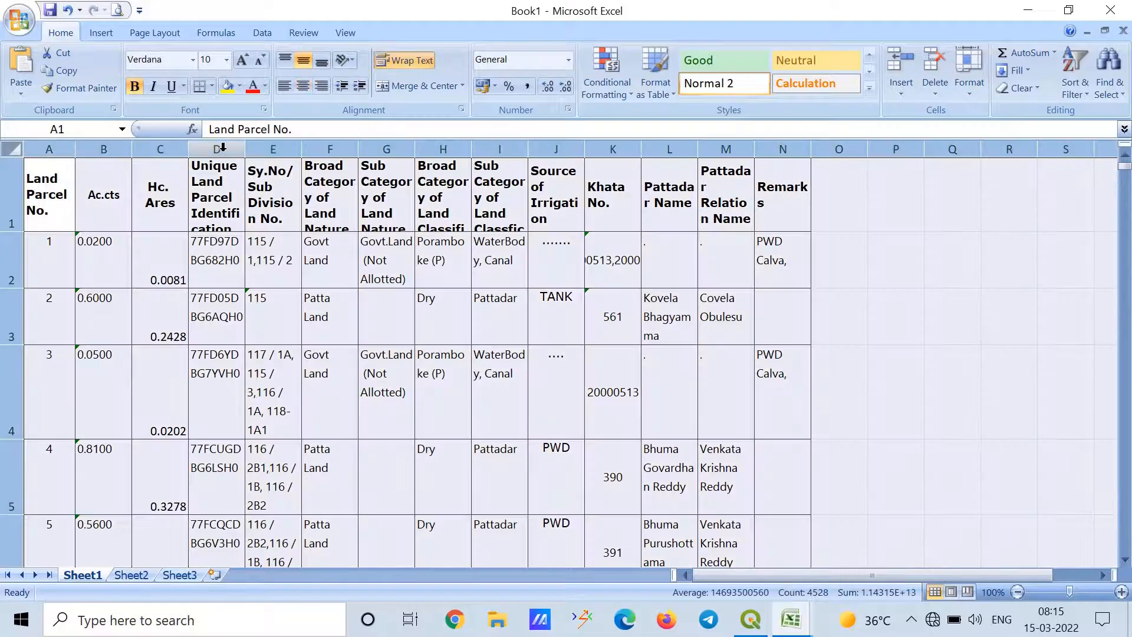
{"action": "left_click_drag", "start_coordinate": [246, 151], "coordinate": [270, 152]}
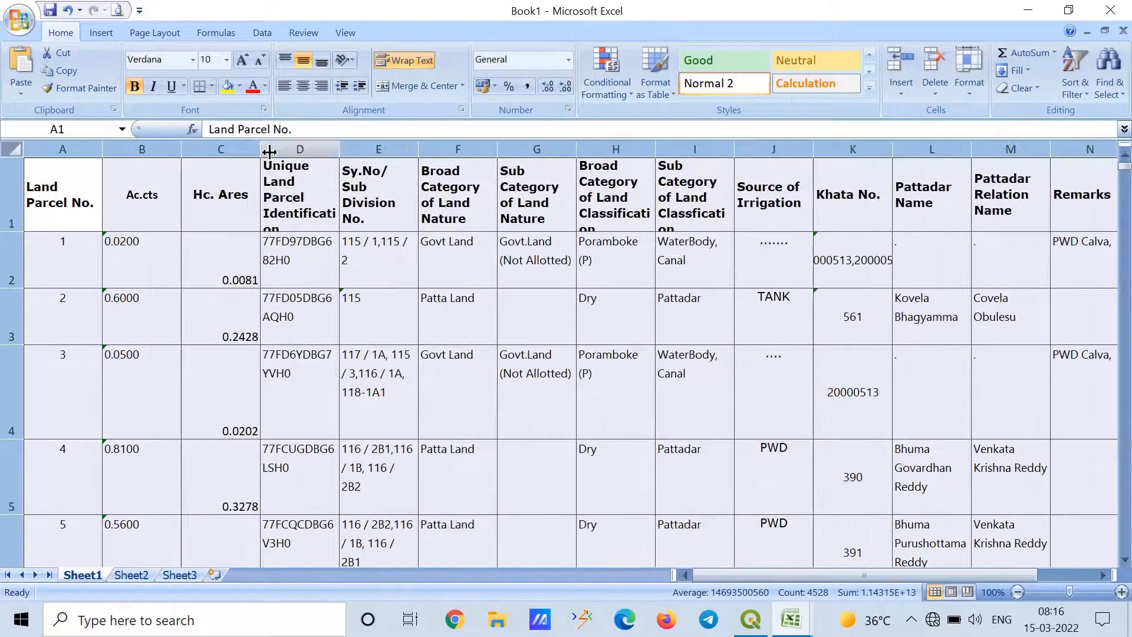
Narrow columns A, B and C, and widen column D to fit the parcel identification numbers on one line
{"action": "left_click", "coordinate": [478, 263]}
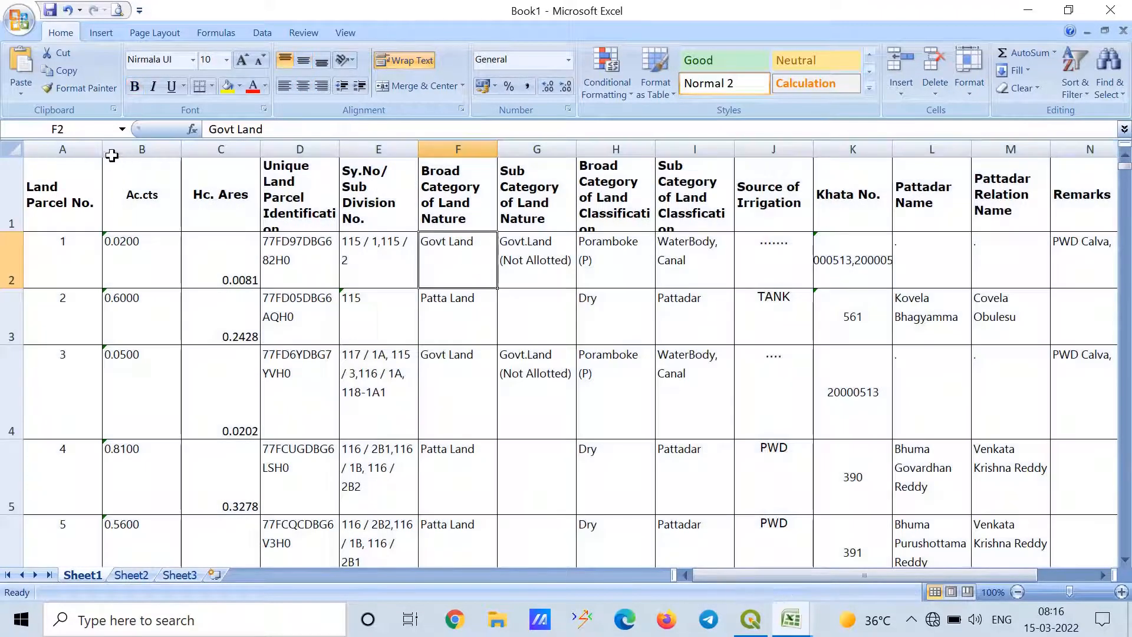
{"action": "left_click_drag", "start_coordinate": [102, 150], "coordinate": [71, 150]}
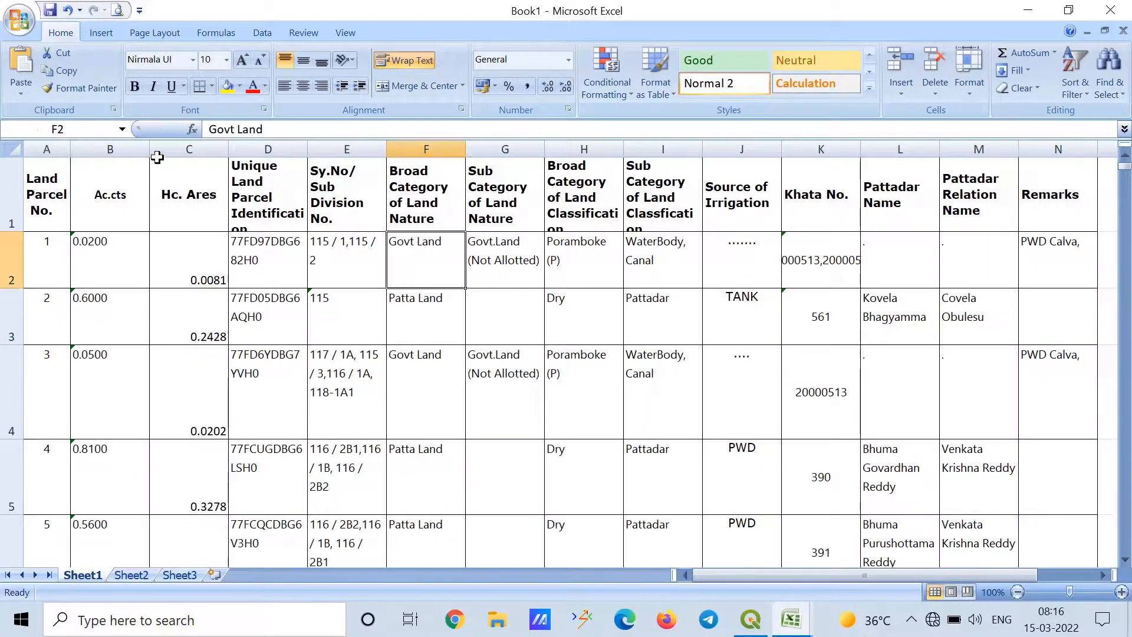
{"action": "left_click_drag", "start_coordinate": [148, 149], "coordinate": [119, 149]}
{"action": "left_click_drag", "start_coordinate": [198, 150], "coordinate": [174, 149]}
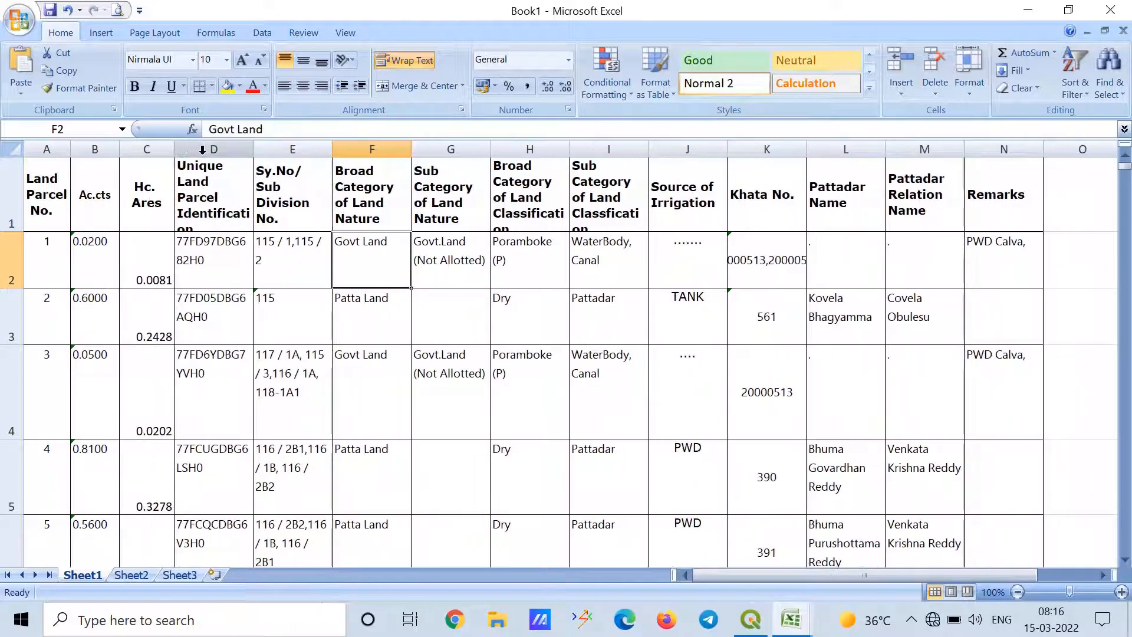
{"action": "left_click_drag", "start_coordinate": [253, 149], "coordinate": [282, 150]}
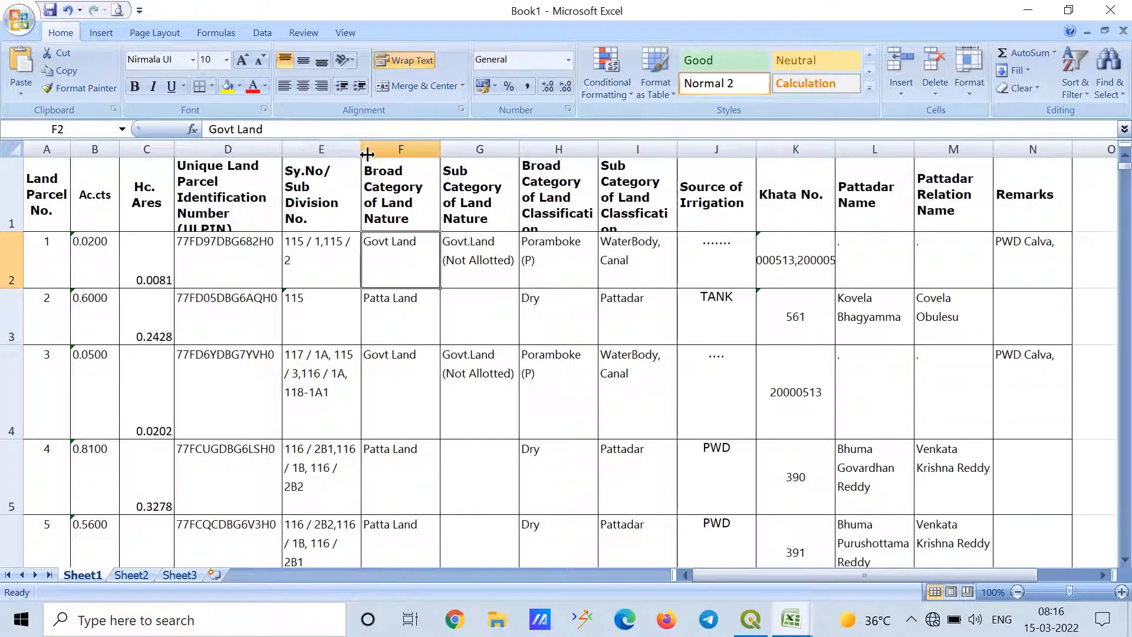
Slightly widen columns F through J, from Broad Category of Land Nature to Source of Irrigation
{"action": "left_click_drag", "start_coordinate": [442, 148], "coordinate": [464, 148]}
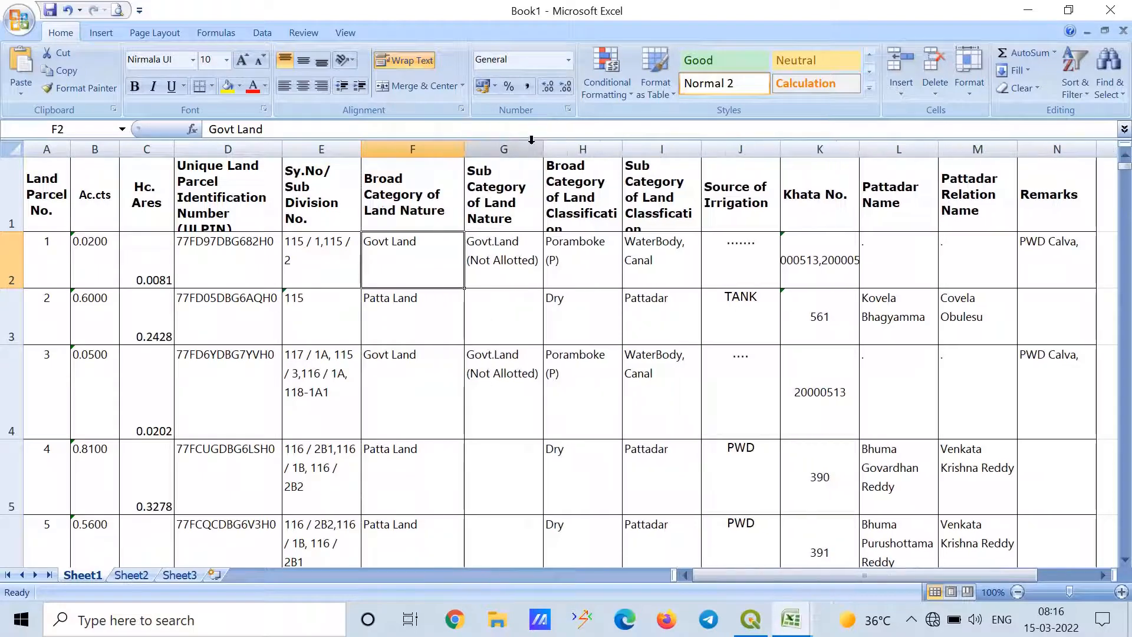
{"action": "left_click_drag", "start_coordinate": [544, 149], "coordinate": [555, 155]}
{"action": "left_click_drag", "start_coordinate": [633, 149], "coordinate": [645, 150]}
{"action": "left_click_drag", "start_coordinate": [724, 149], "coordinate": [730, 152]}
{"action": "left_click_drag", "start_coordinate": [803, 151], "coordinate": [819, 152]}
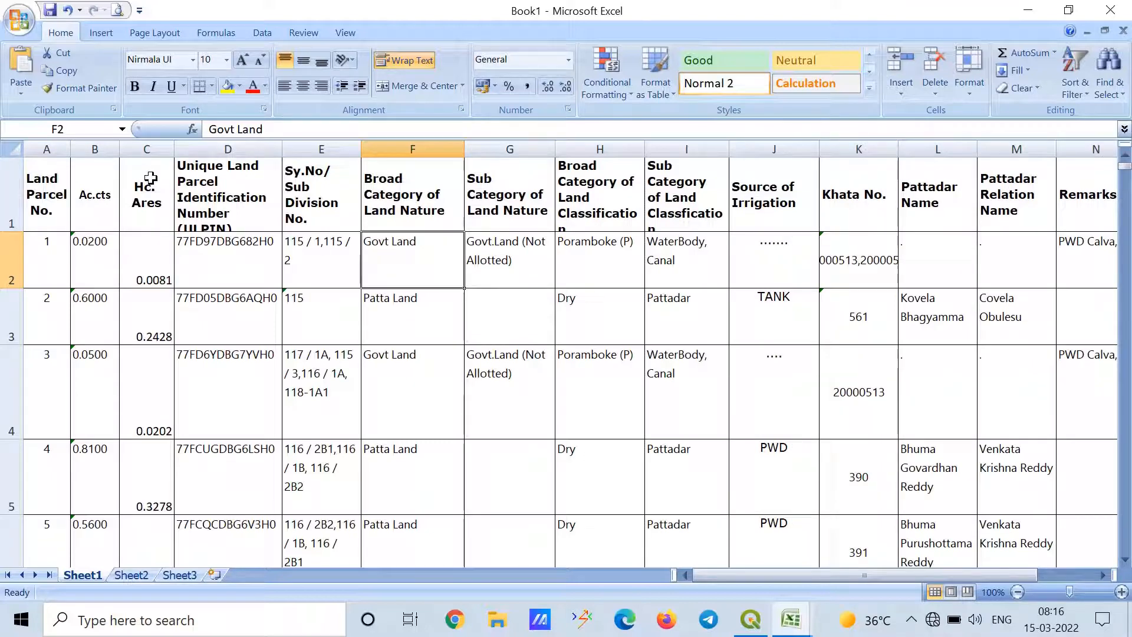
Save the active sheet to the Desktop as a CSV (Comma delimited) file named rlr report
{"action": "key", "text": "ctrl+s"}
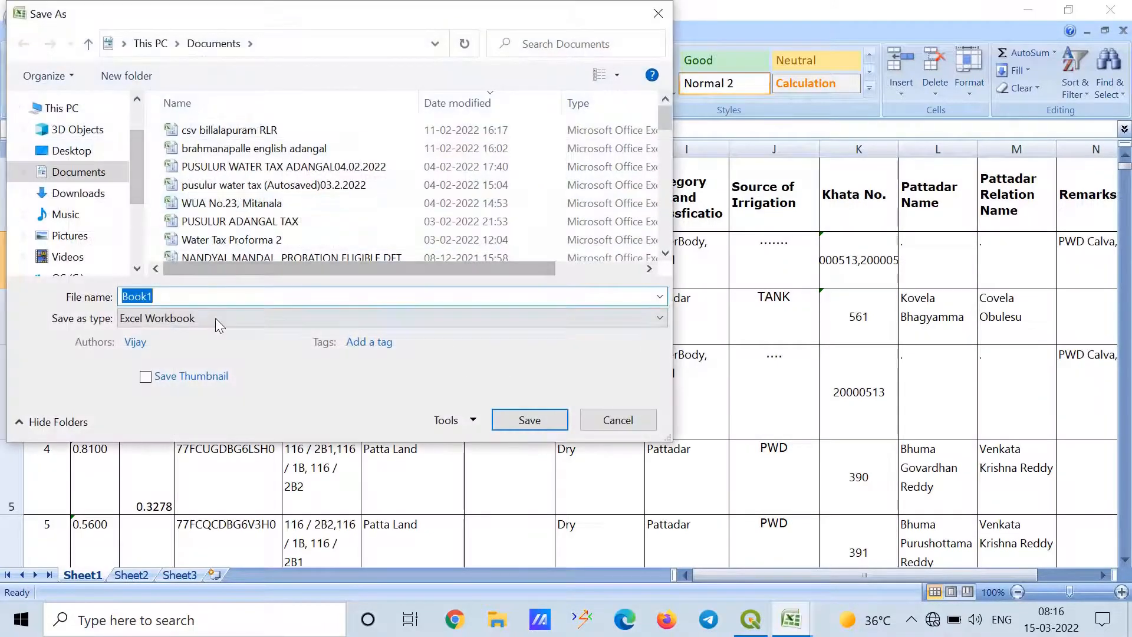
{"action": "left_click", "coordinate": [186, 323]}
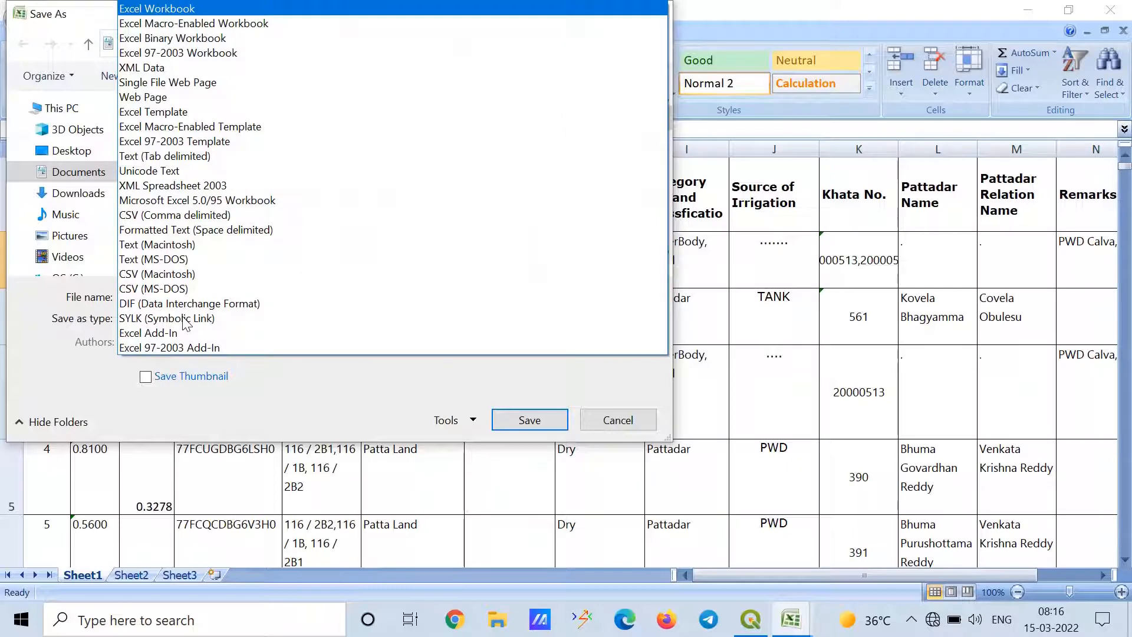
{"action": "left_click", "coordinate": [192, 218]}
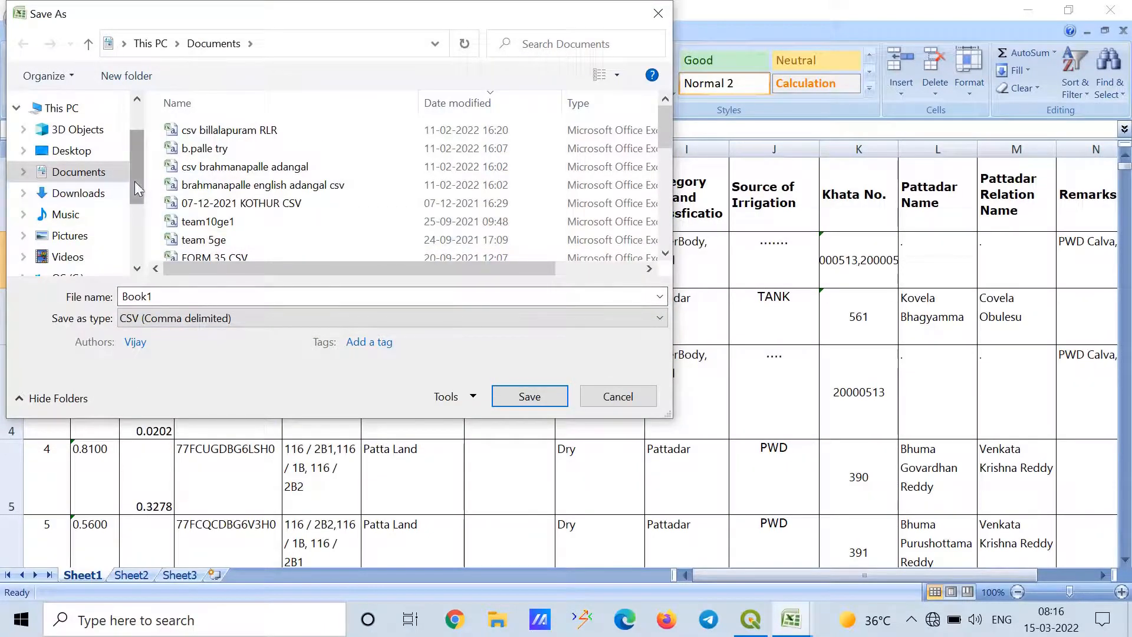
{"action": "left_click", "coordinate": [83, 152]}
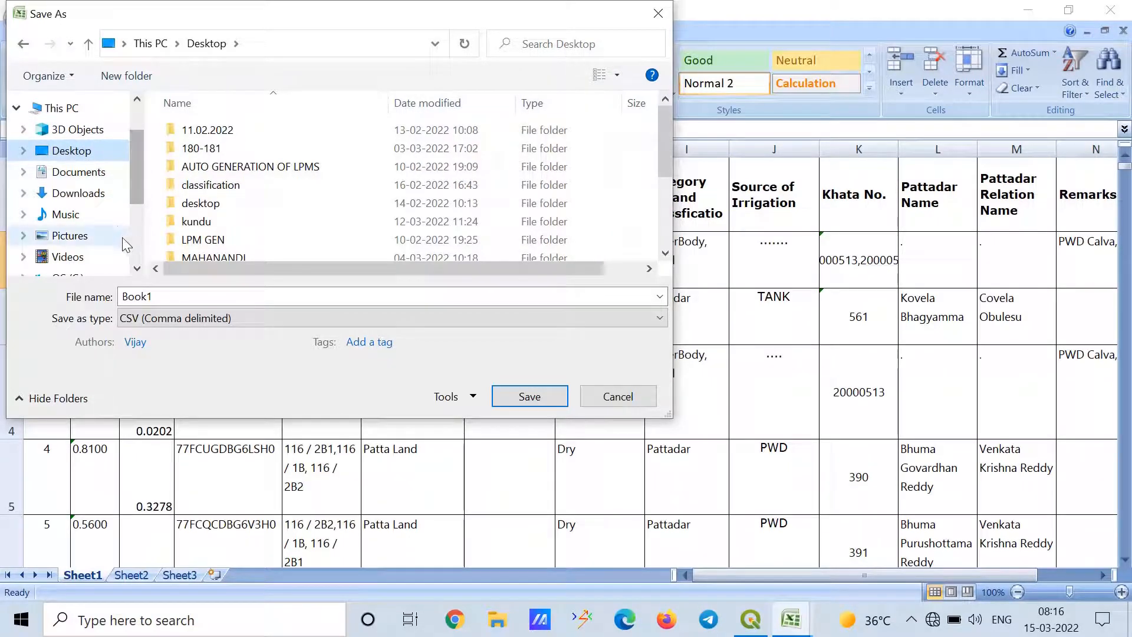
{"action": "double_click", "coordinate": [173, 294]}
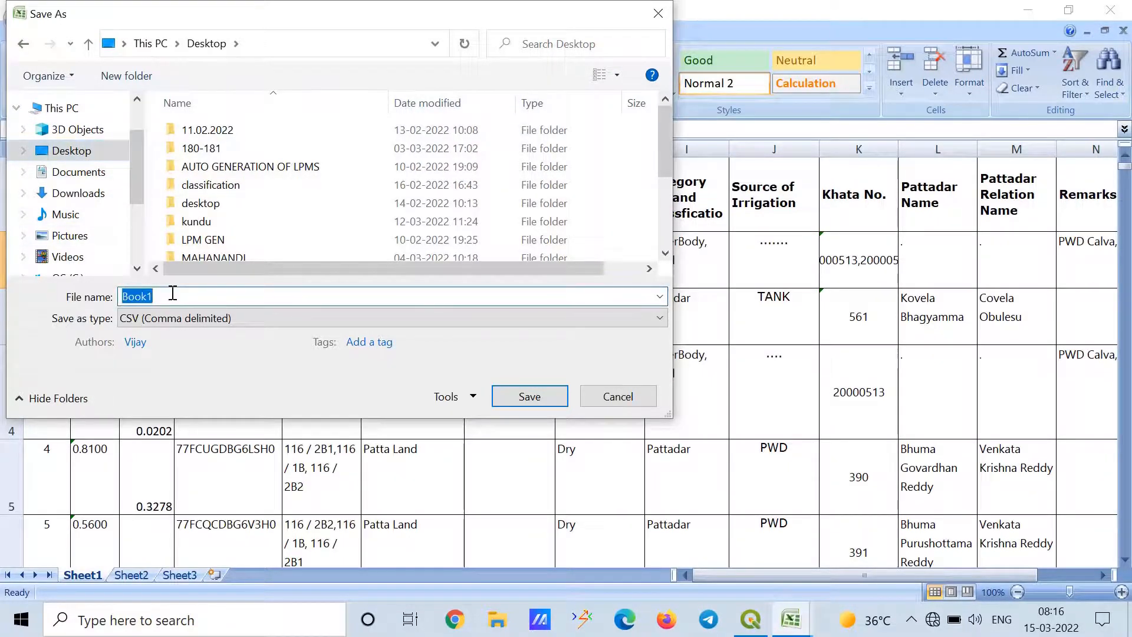
{"action": "type", "text": "rlr report"}
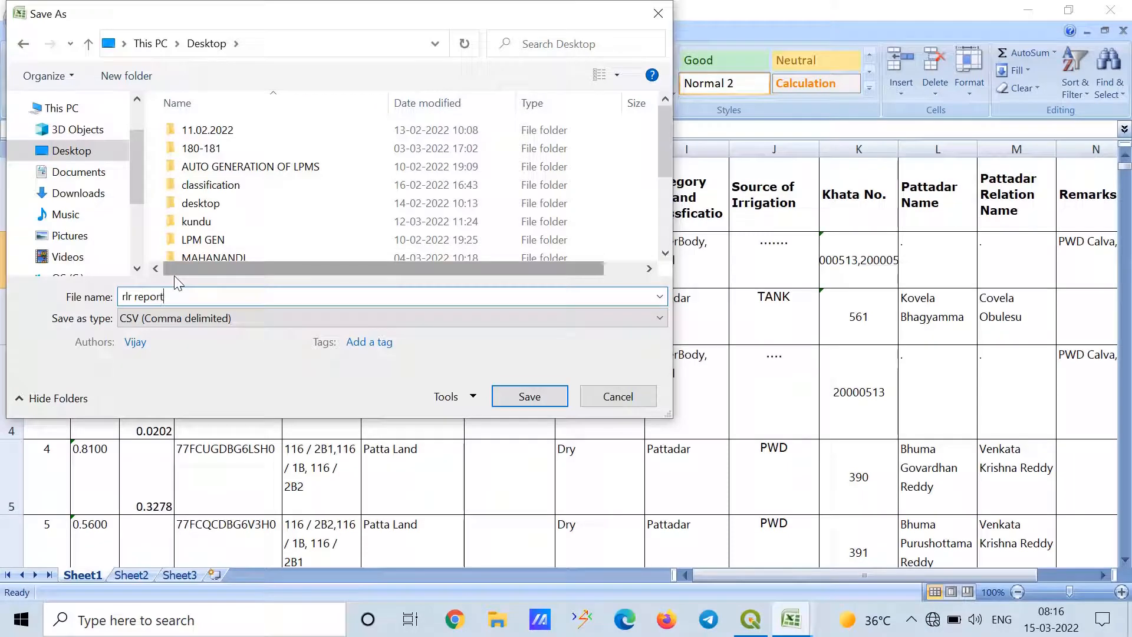
{"action": "left_click", "coordinate": [529, 395]}
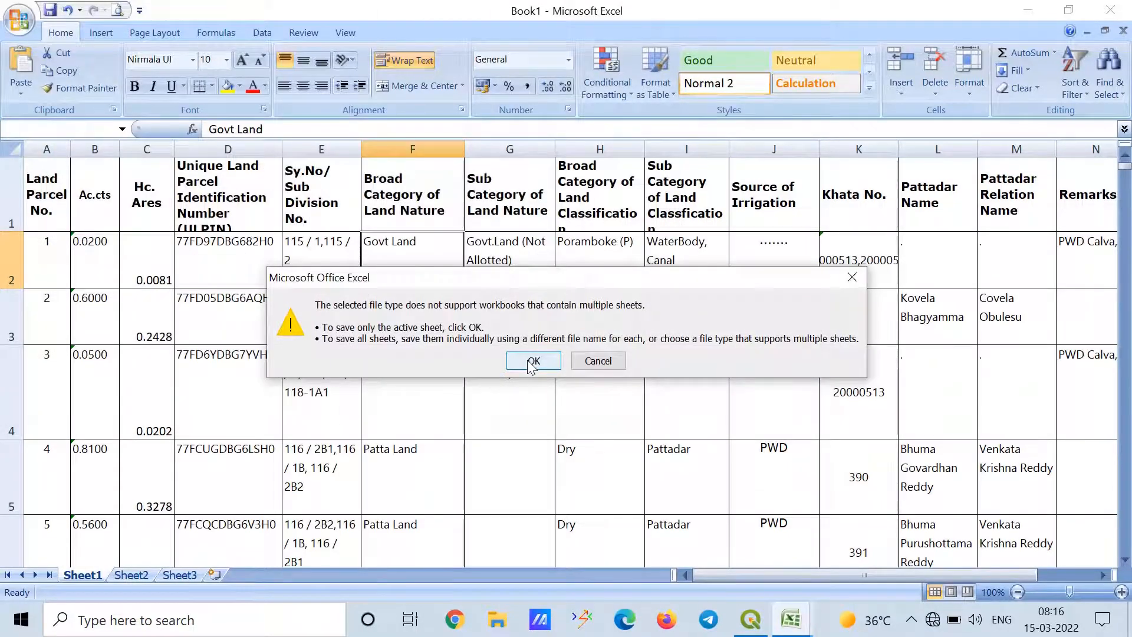
{"action": "left_click", "coordinate": [533, 363]}
{"action": "left_click", "coordinate": [565, 367]}
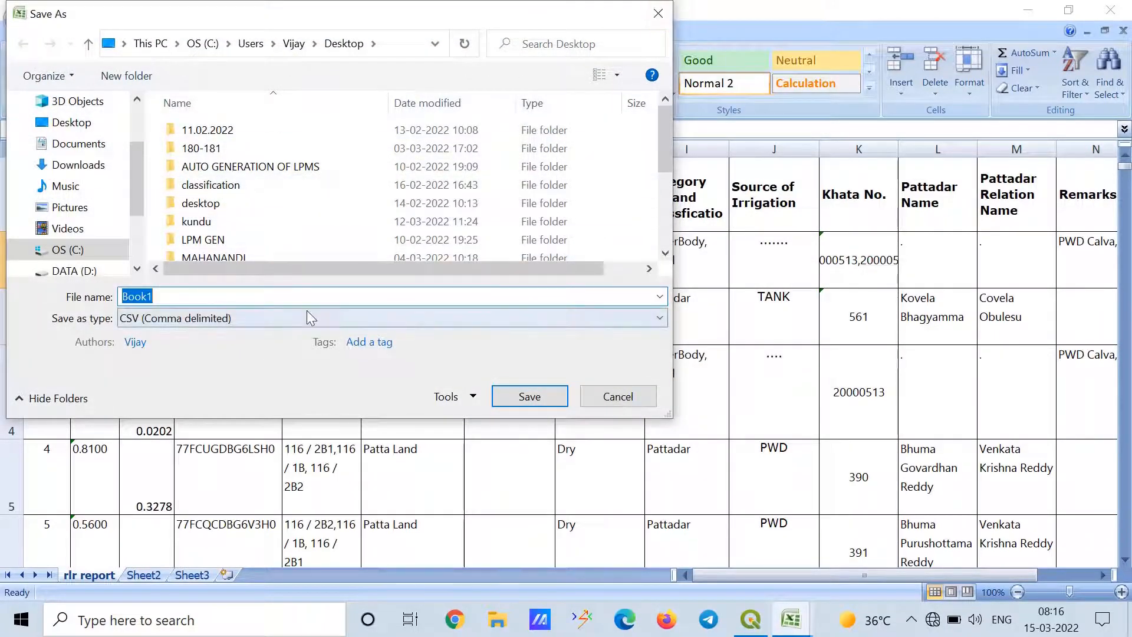
{"action": "left_click", "coordinate": [302, 295]}
{"action": "key", "text": "ctrl+a"}
{"action": "type", "text": "r"}
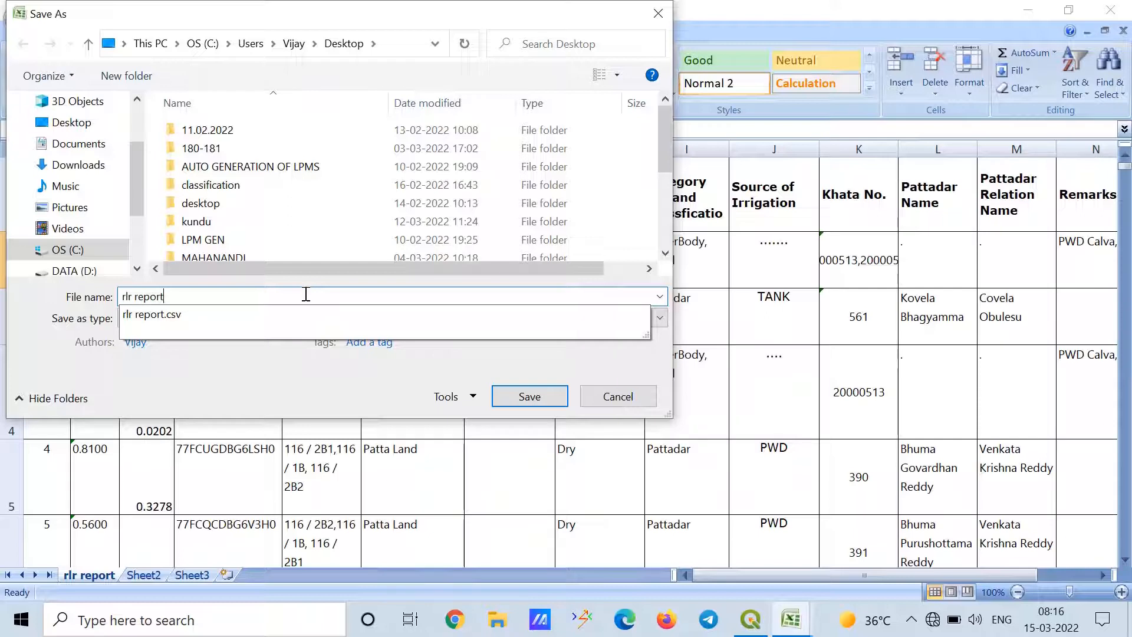
{"action": "left_click", "coordinate": [94, 124]}
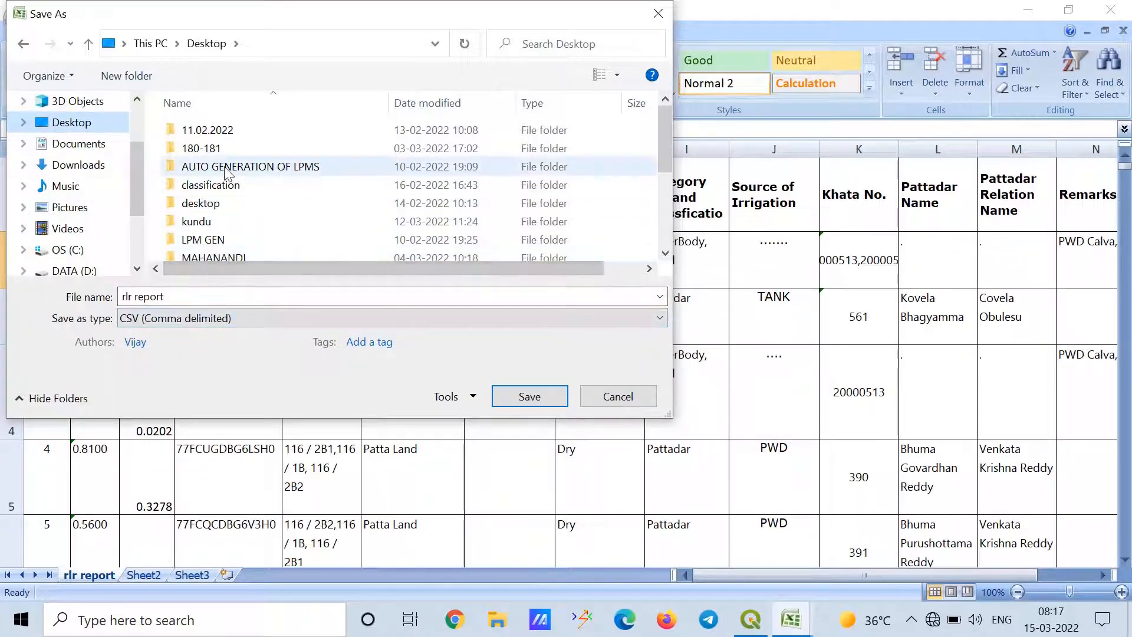
{"action": "scroll", "coordinate": [226, 172], "scroll_direction": "down", "scroll_amount": 10}
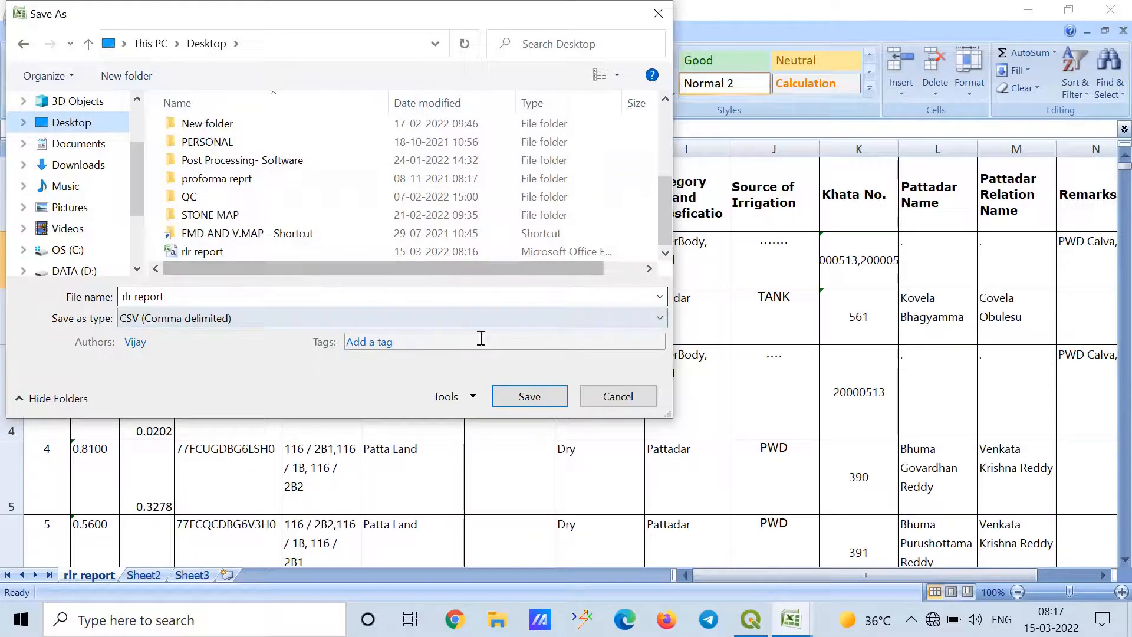
{"action": "left_click", "coordinate": [626, 401]}
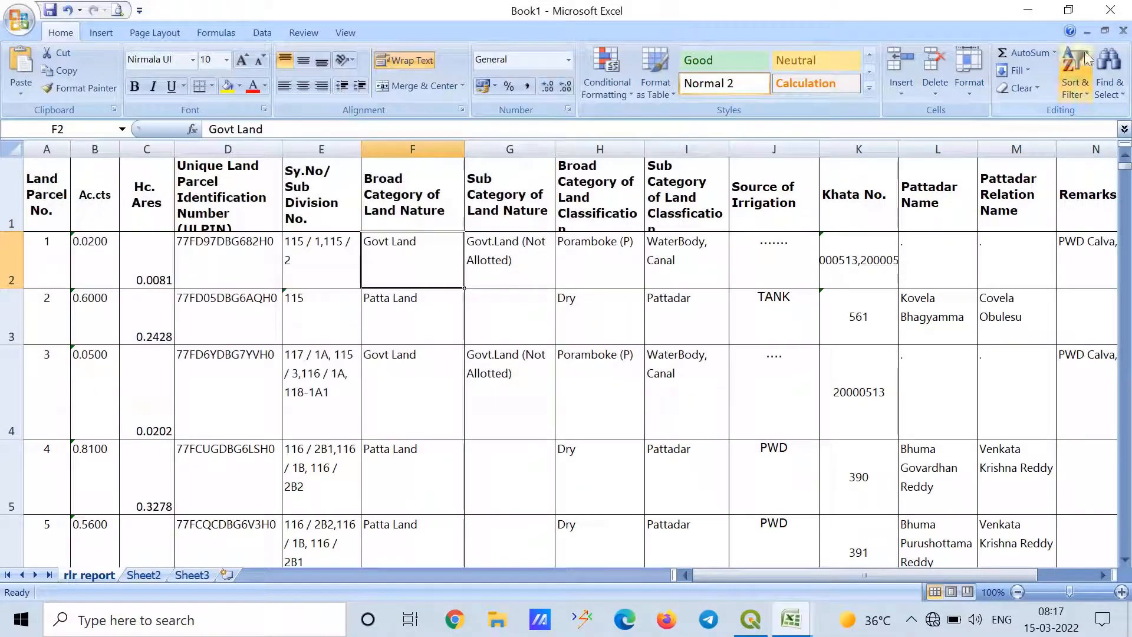
Close the new workbook and the RLR BILLALAPURAM.te.en workbook without saving changes, returning to the LPM AUTO GENERATION project in QGIS
{"action": "left_click", "coordinate": [1110, 10]}
{"action": "left_click", "coordinate": [568, 354]}
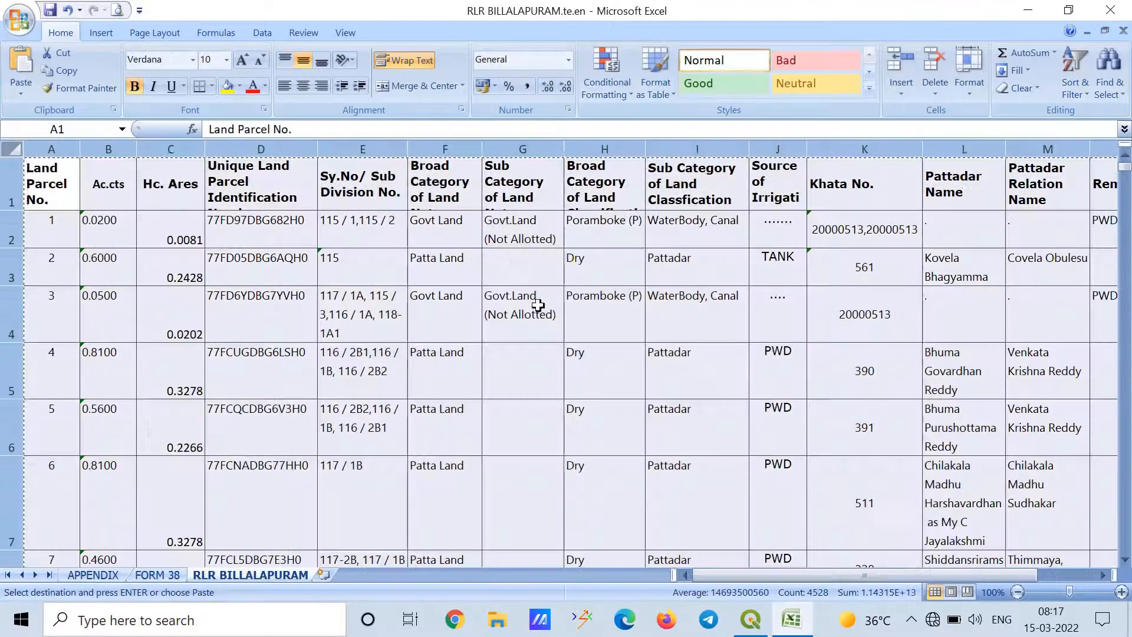
{"action": "left_click", "coordinate": [1126, 7]}
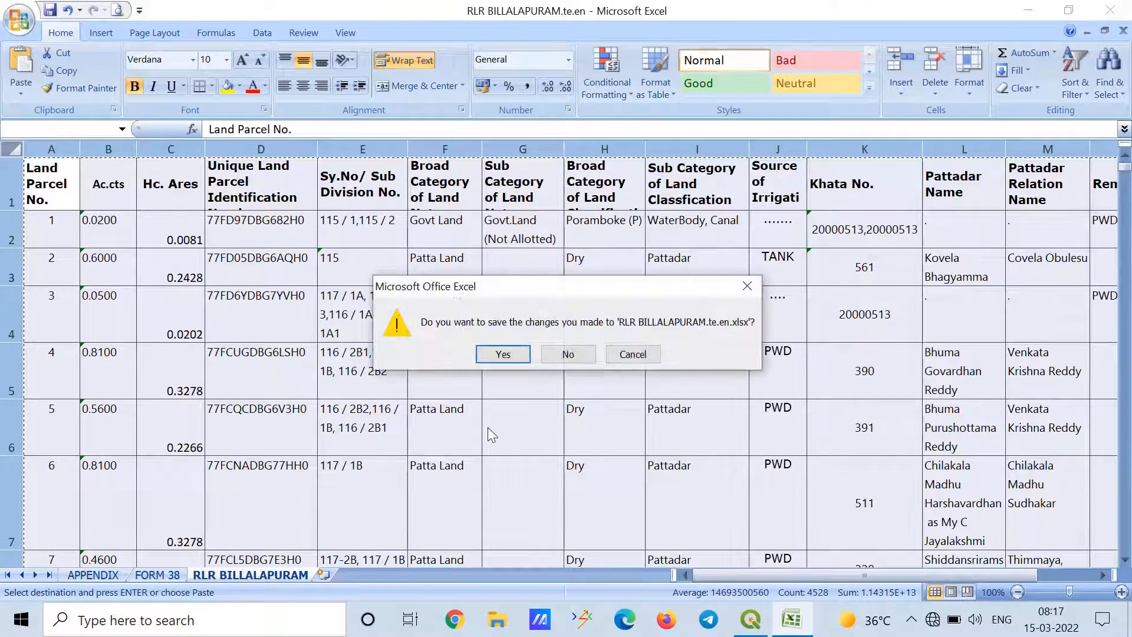
{"action": "left_click", "coordinate": [562, 350]}
{"action": "left_click", "coordinate": [569, 362]}
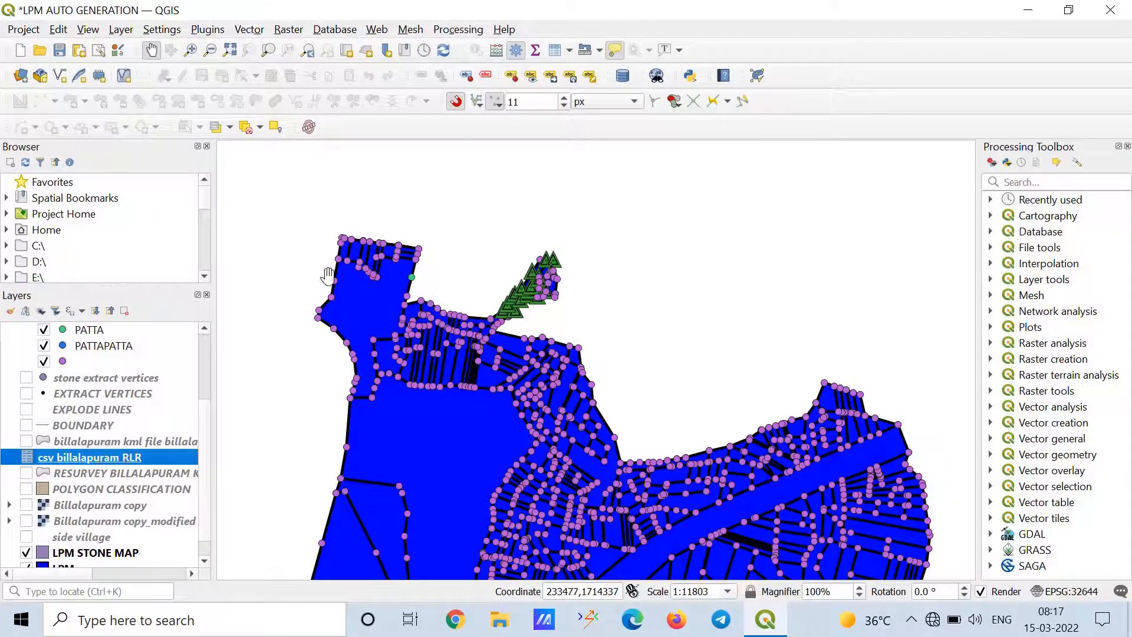
Start adding a delimited text layer and choose the rlr report CSV file from the Desktop as its source
{"action": "left_click", "coordinate": [122, 29]}
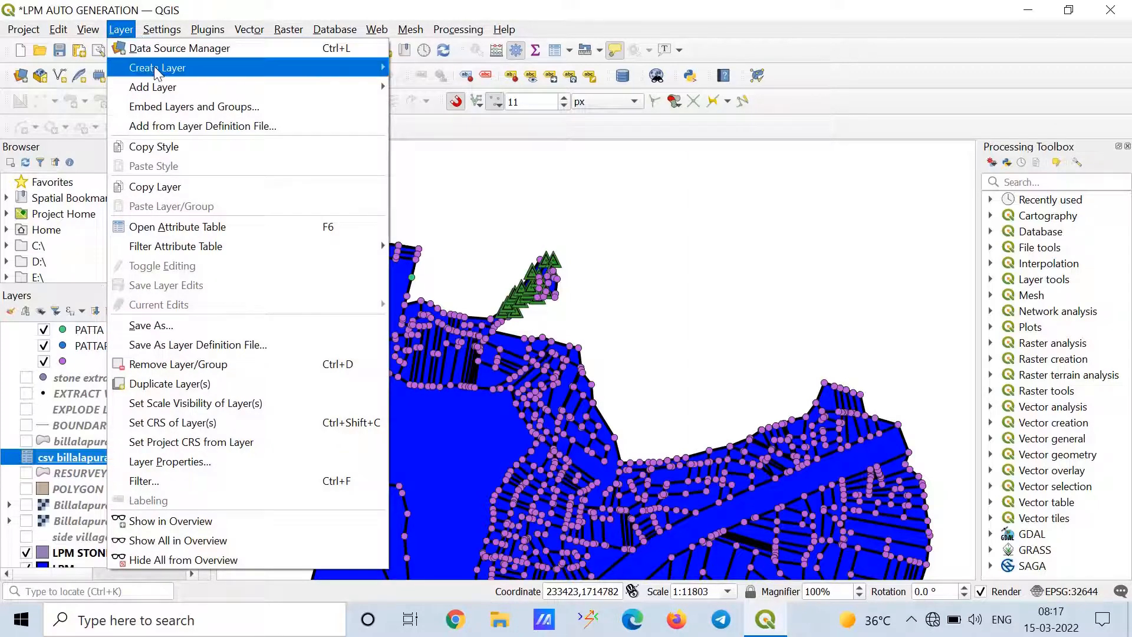
{"action": "mouse_move", "coordinate": [158, 89]}
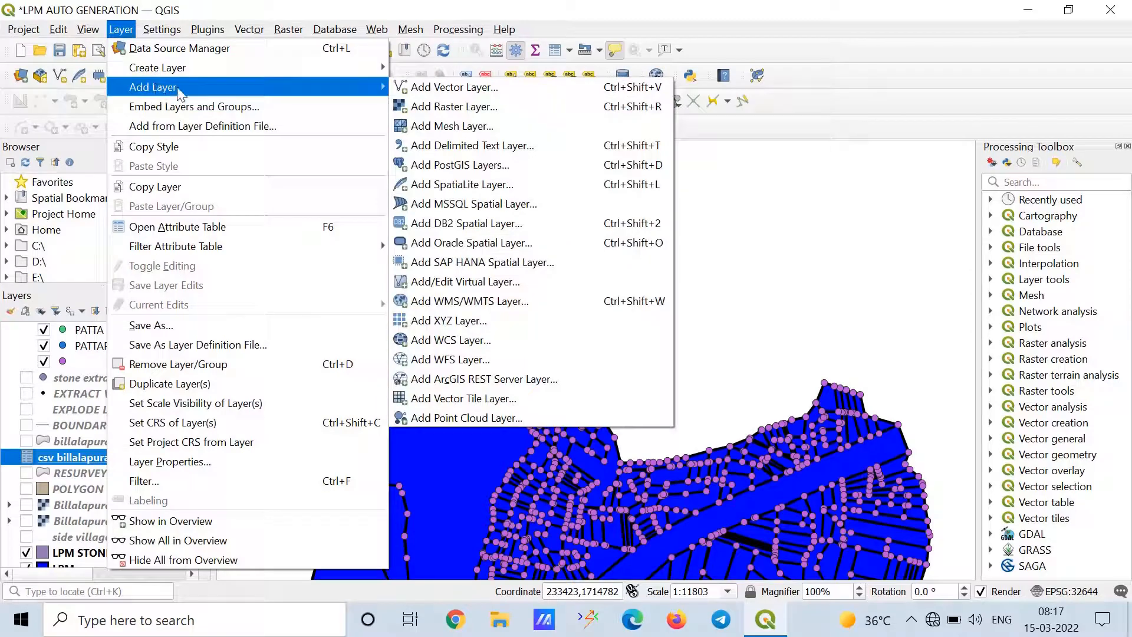
{"action": "left_click", "coordinate": [437, 142]}
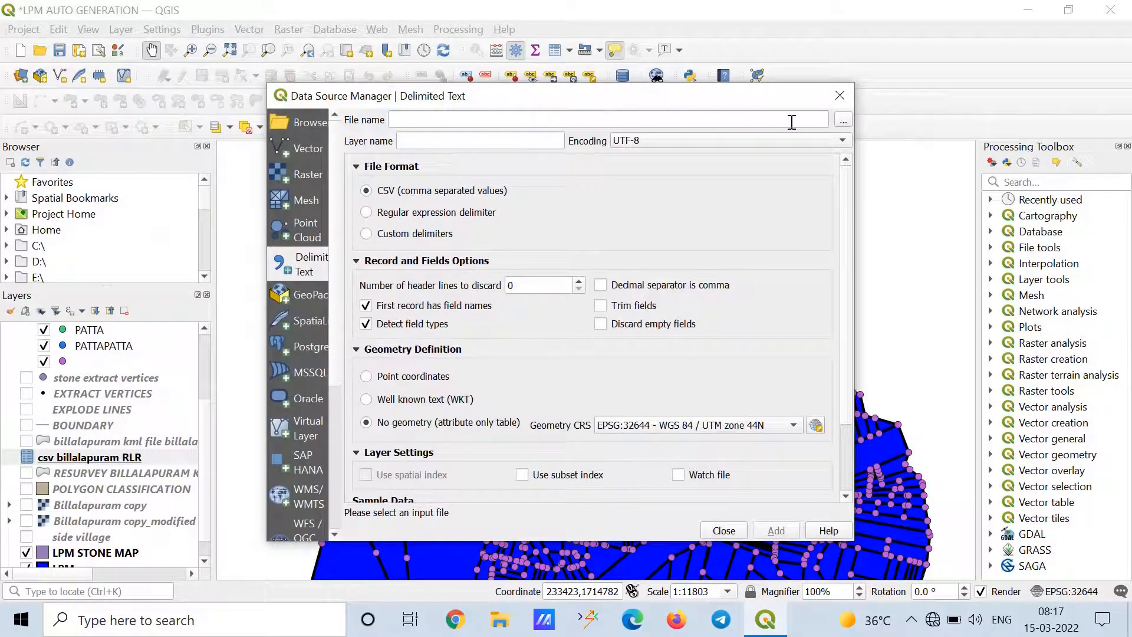
{"action": "left_click", "coordinate": [843, 121]}
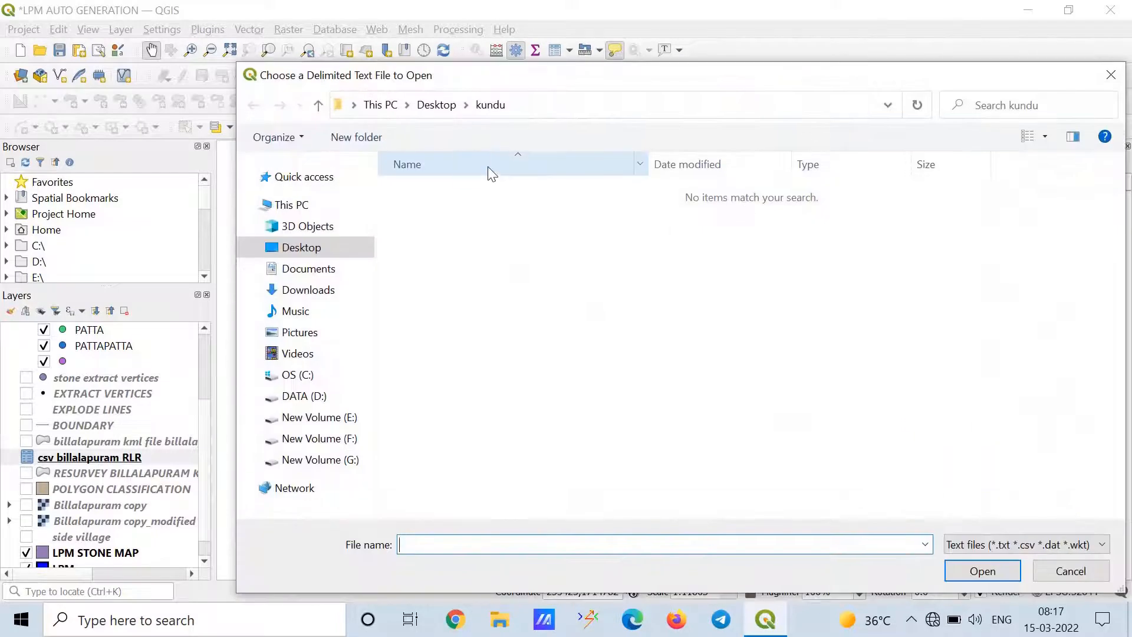
{"action": "left_click", "coordinate": [448, 109]}
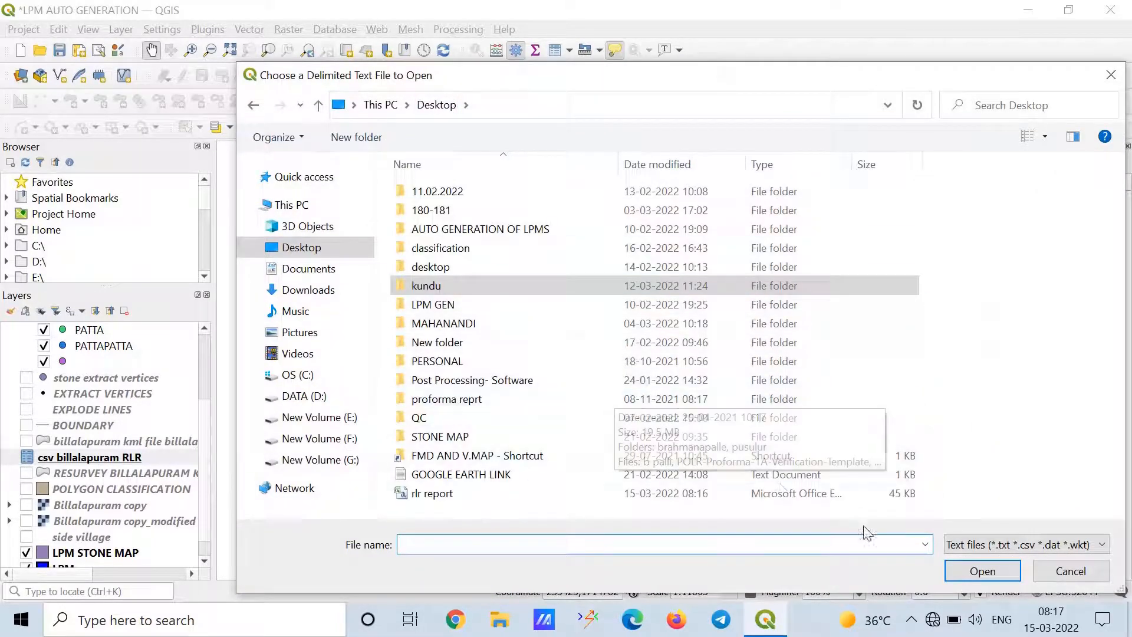
{"action": "left_click", "coordinate": [773, 490]}
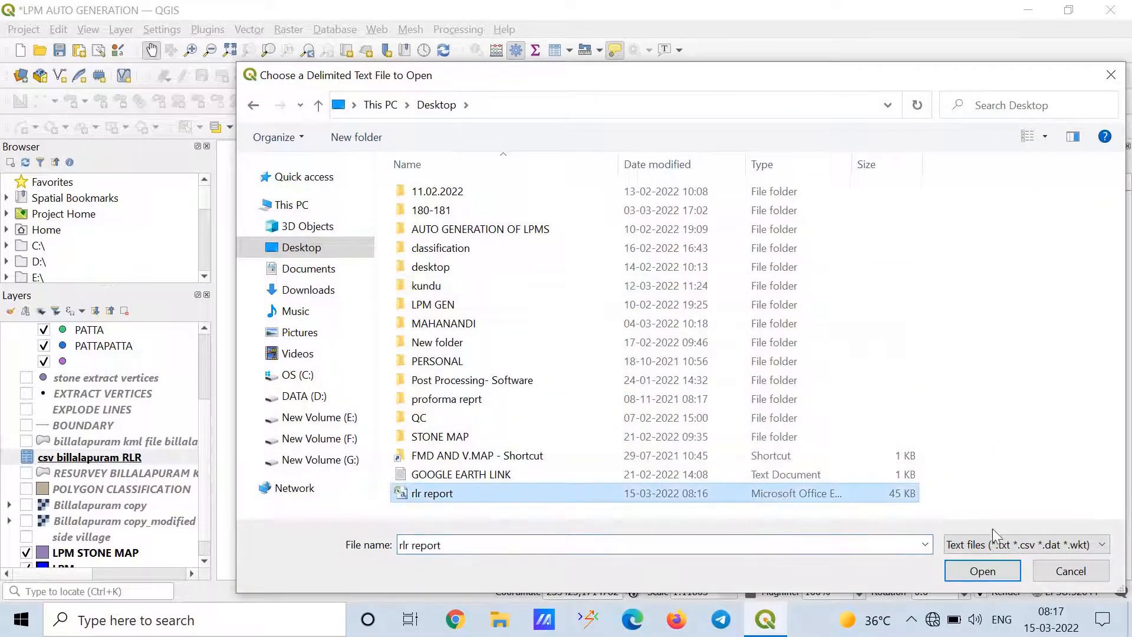
{"action": "left_click", "coordinate": [986, 572]}
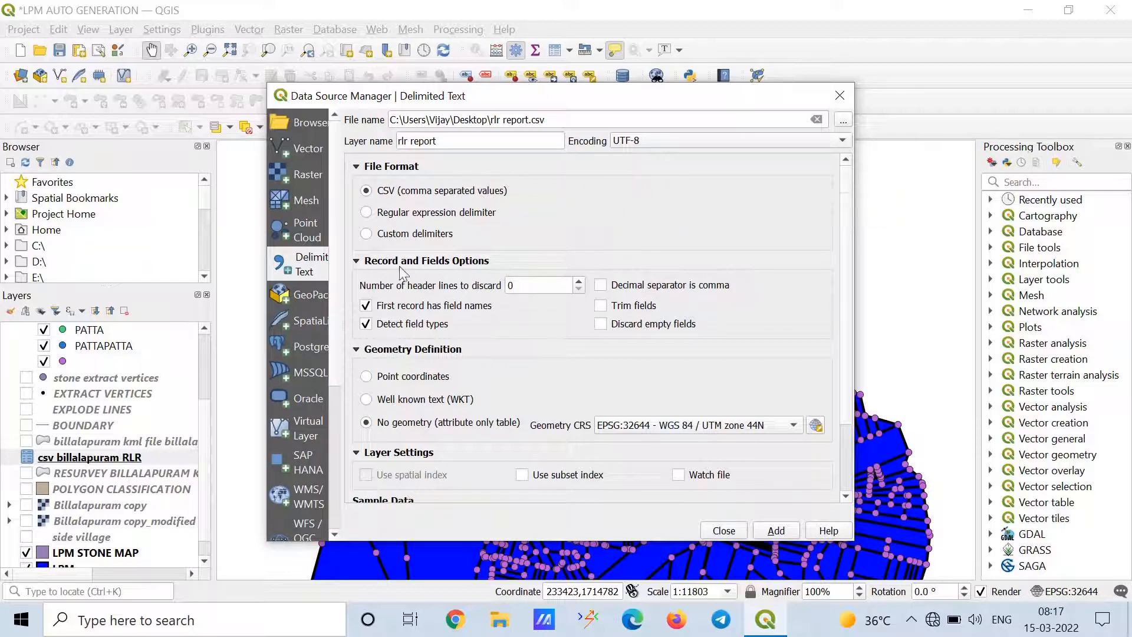
Set the geometry definition to No geometry (attribute only table), check the sample data columns, and add the rlr report layer to the project
{"action": "scroll", "coordinate": [851, 301], "scroll_direction": "down", "scroll_amount": 1}
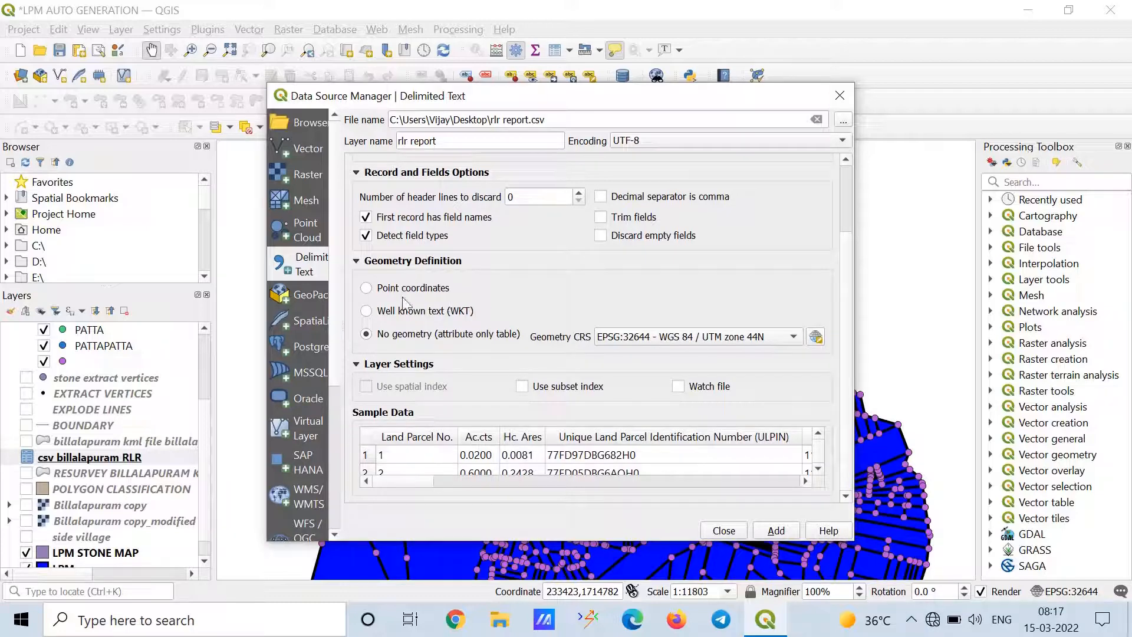
{"action": "left_click", "coordinate": [432, 289]}
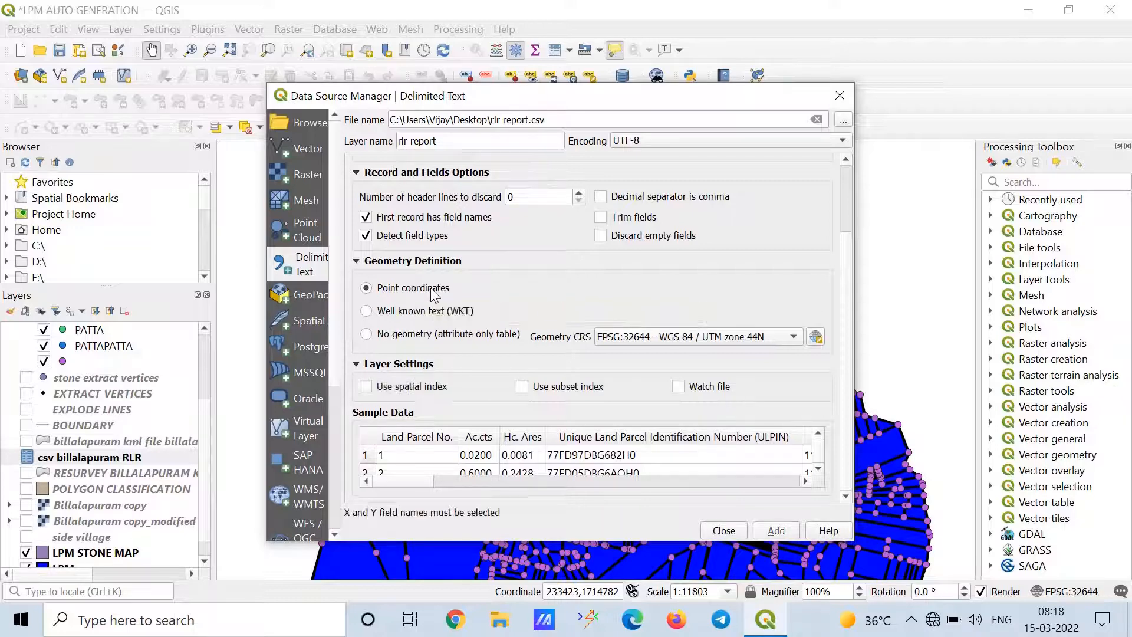
{"action": "left_click", "coordinate": [434, 338]}
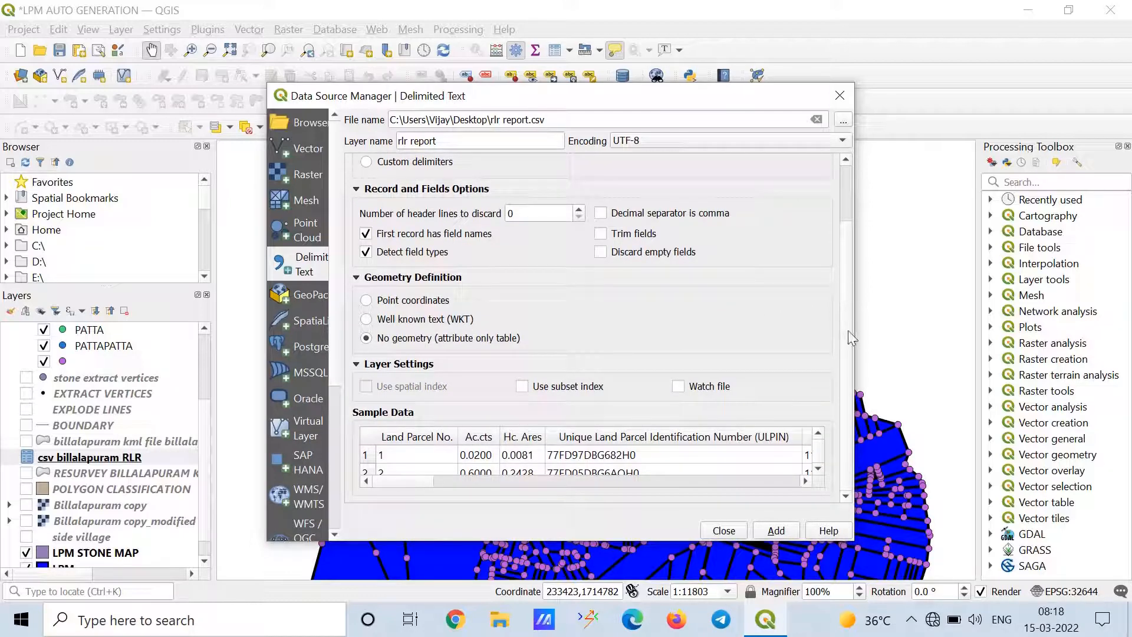
{"action": "scroll", "coordinate": [566, 459], "scroll_direction": "down", "scroll_amount": 1}
{"action": "scroll", "coordinate": [564, 457], "scroll_direction": "down", "scroll_amount": 1}
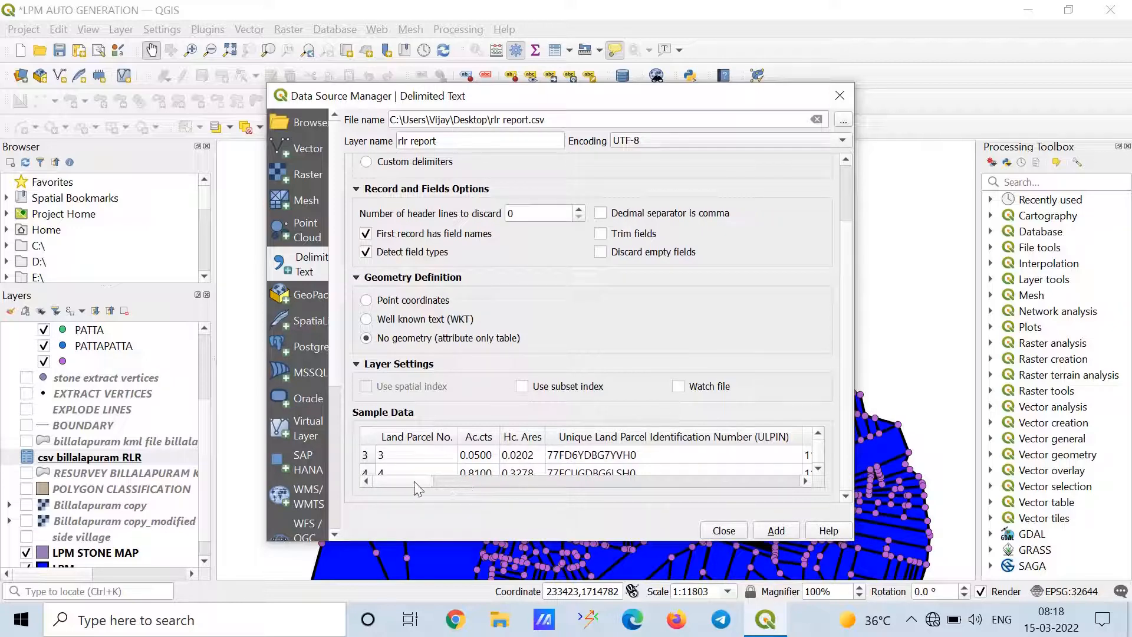
{"action": "left_click_drag", "start_coordinate": [431, 490], "coordinate": [779, 477]}
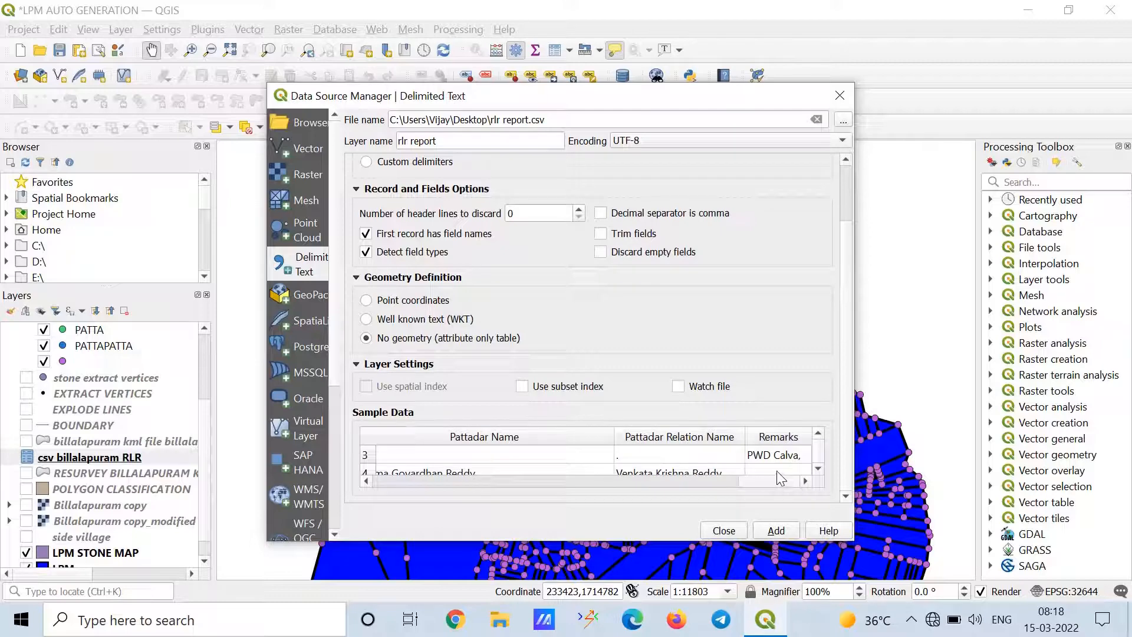
{"action": "left_click", "coordinate": [779, 531]}
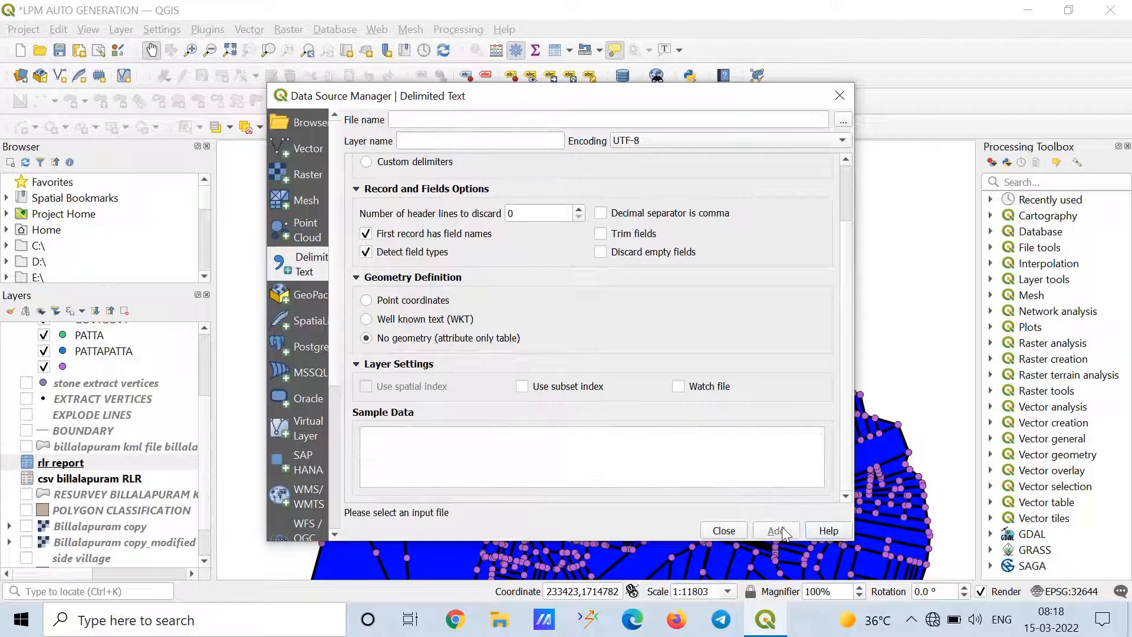
{"action": "left_click", "coordinate": [723, 531]}
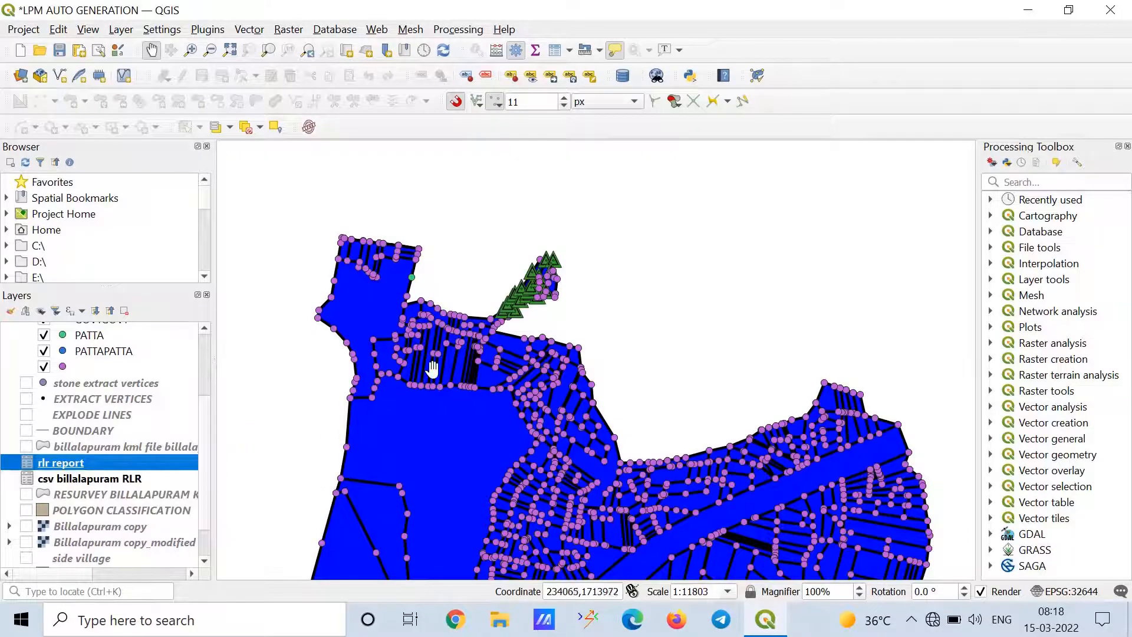
{"action": "scroll", "coordinate": [434, 365], "scroll_direction": "up", "scroll_amount": 2}
{"action": "scroll", "coordinate": [448, 306], "scroll_direction": "down", "scroll_amount": 1}
{"action": "scroll", "coordinate": [567, 318], "scroll_direction": "down", "scroll_amount": 1}
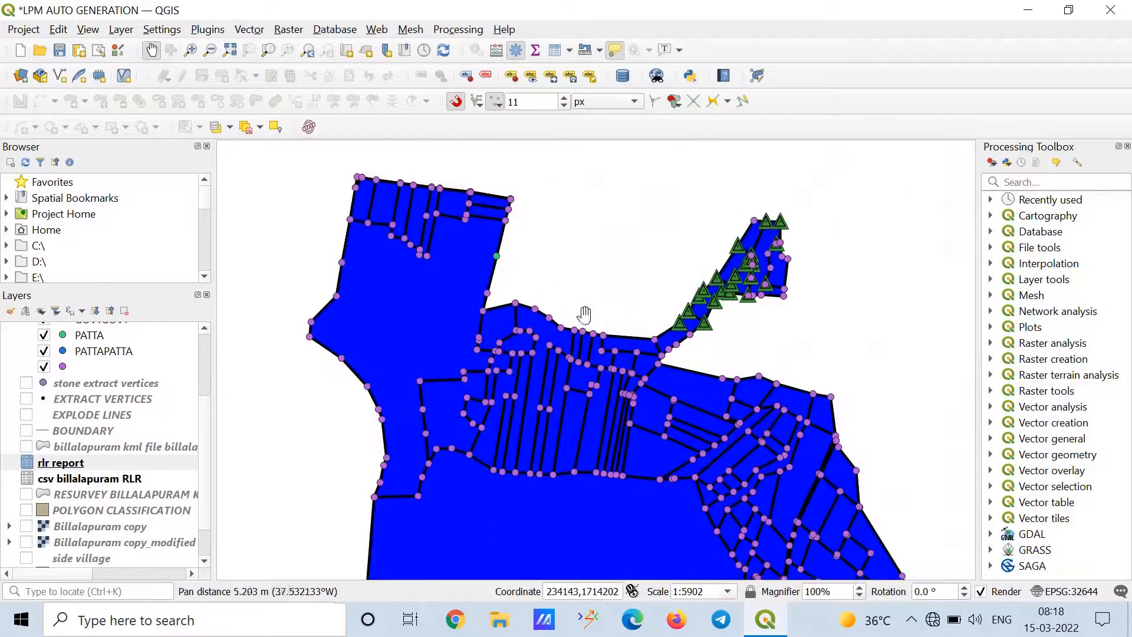
Open the attribute table of the rlr report layer and examine its parcel records and columns through to Remarks
{"action": "right_click", "coordinate": [119, 462]}
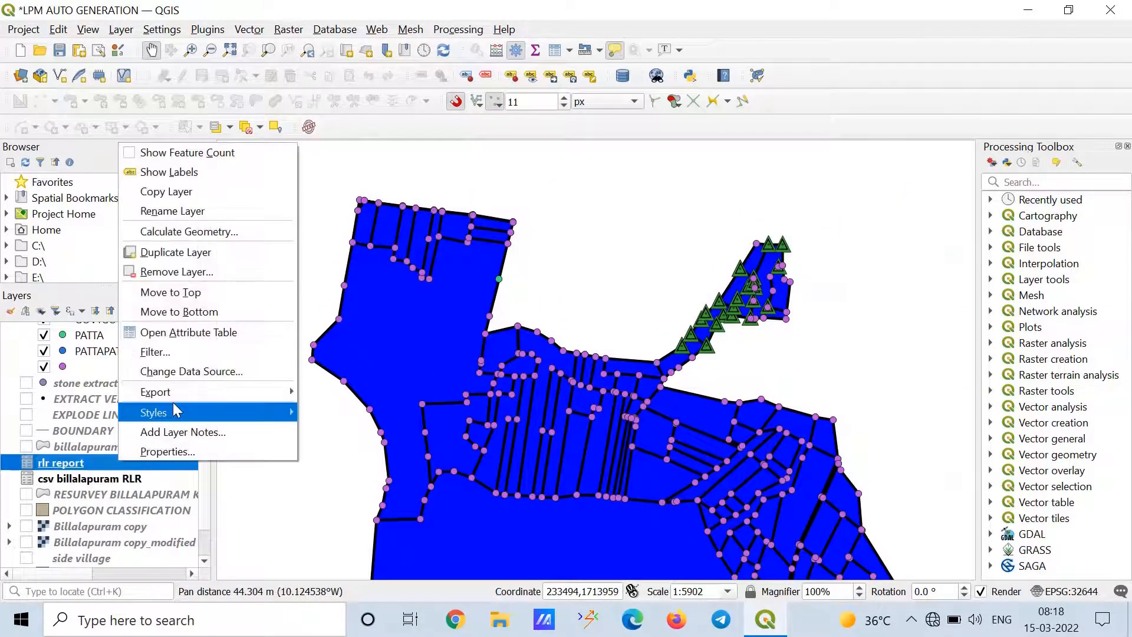
{"action": "left_click", "coordinate": [220, 342]}
{"action": "scroll", "coordinate": [571, 210], "scroll_direction": "down", "scroll_amount": 20}
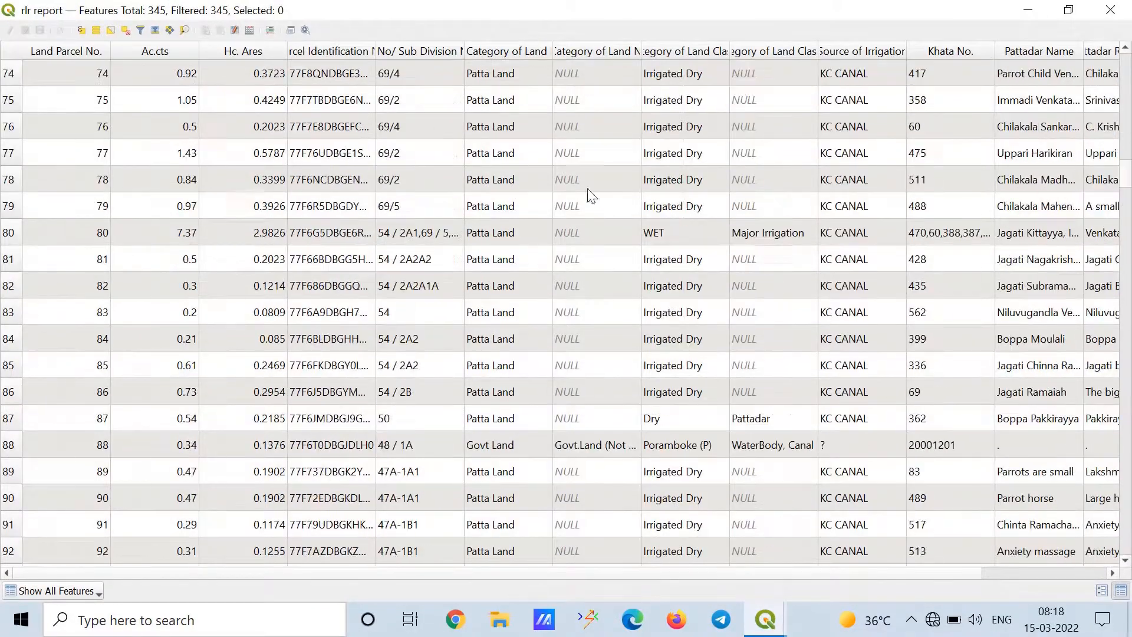
{"action": "scroll", "coordinate": [570, 209], "scroll_direction": "down", "scroll_amount": 20}
{"action": "scroll", "coordinate": [572, 204], "scroll_direction": "up", "scroll_amount": 20}
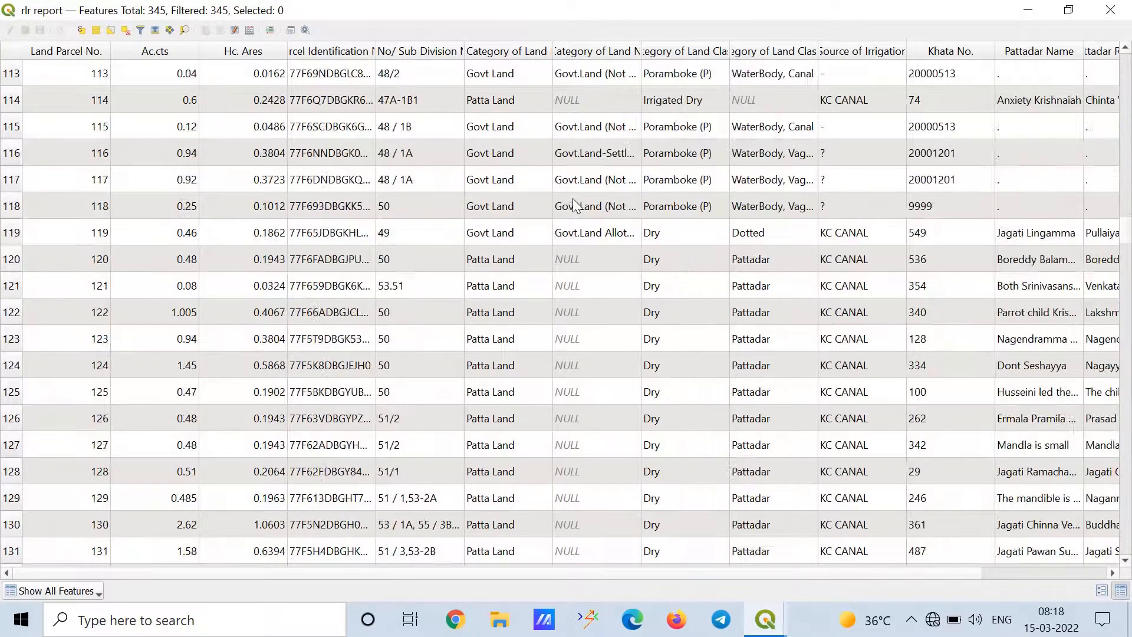
{"action": "scroll", "coordinate": [572, 199], "scroll_direction": "up", "scroll_amount": 18}
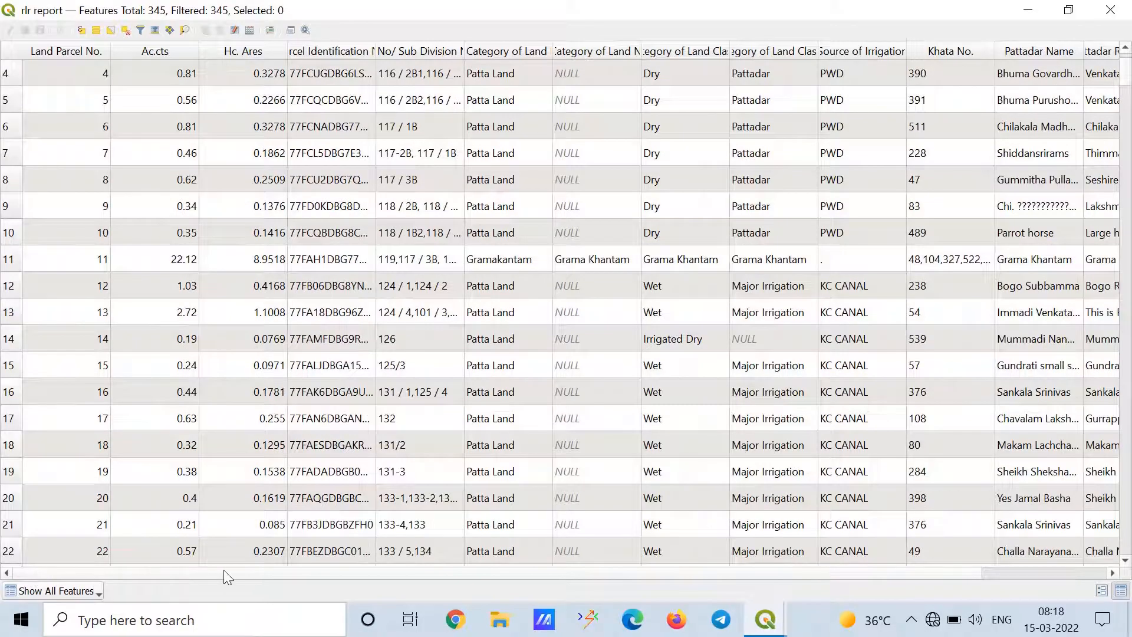
{"action": "left_click_drag", "start_coordinate": [498, 572], "coordinate": [644, 570]}
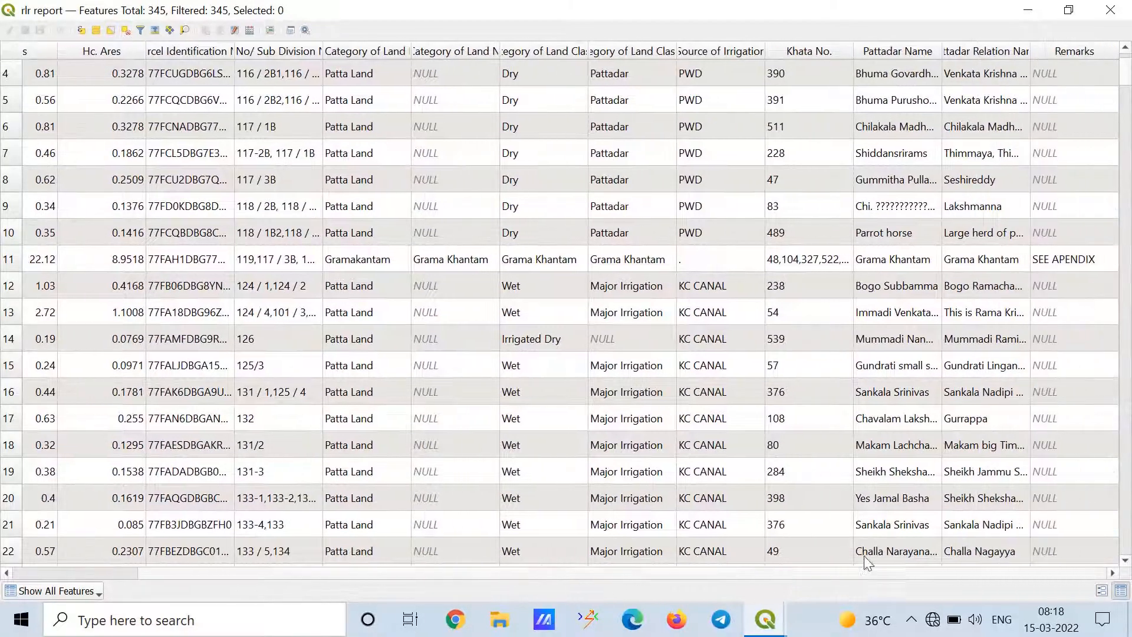
Widen the Pattadar Name column in the rlr report attribute table so longer names fit, and close the table
{"action": "scroll", "coordinate": [795, 352], "scroll_direction": "up", "scroll_amount": 1}
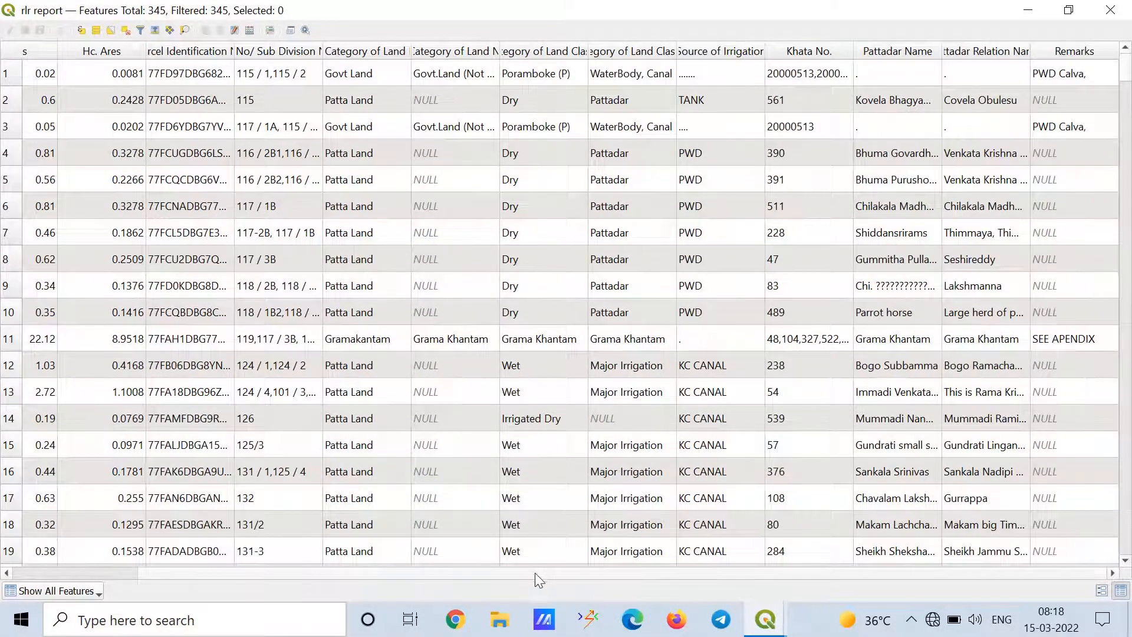
{"action": "left_click_drag", "start_coordinate": [536, 572], "coordinate": [407, 571]}
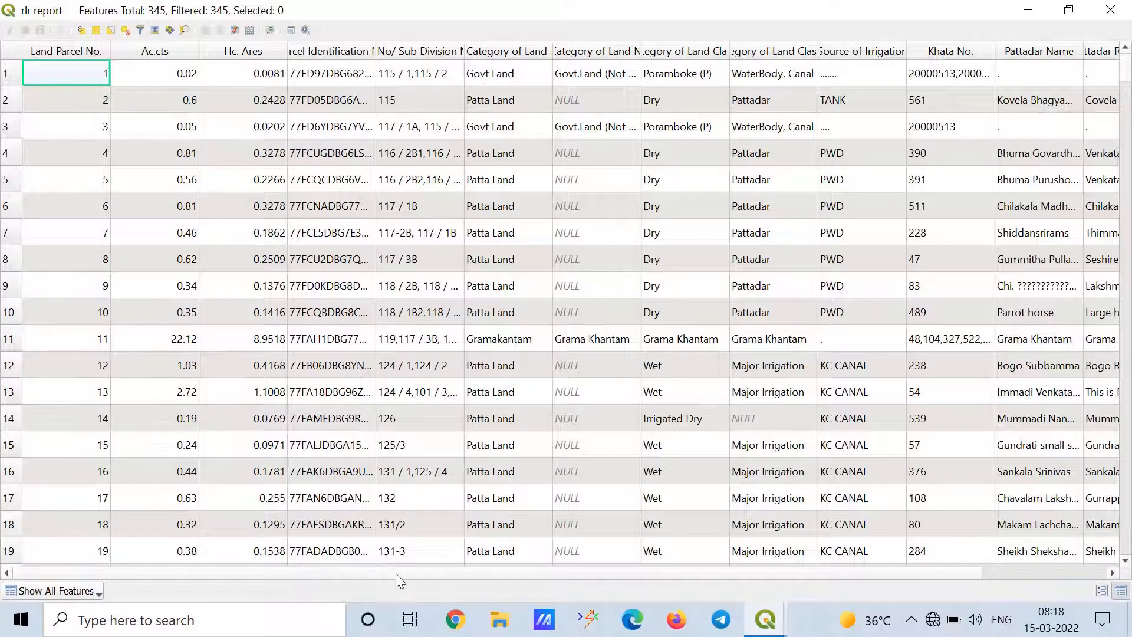
{"action": "left_click_drag", "start_coordinate": [395, 573], "coordinate": [569, 585]}
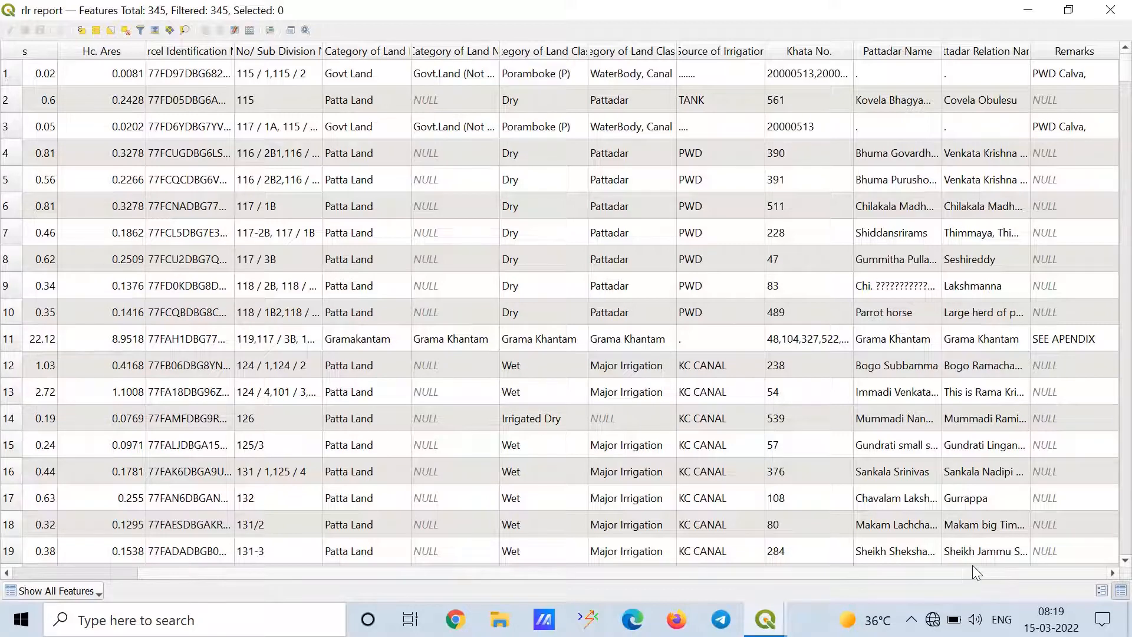
{"action": "scroll", "coordinate": [961, 574], "scroll_direction": "left", "scroll_amount": 2}
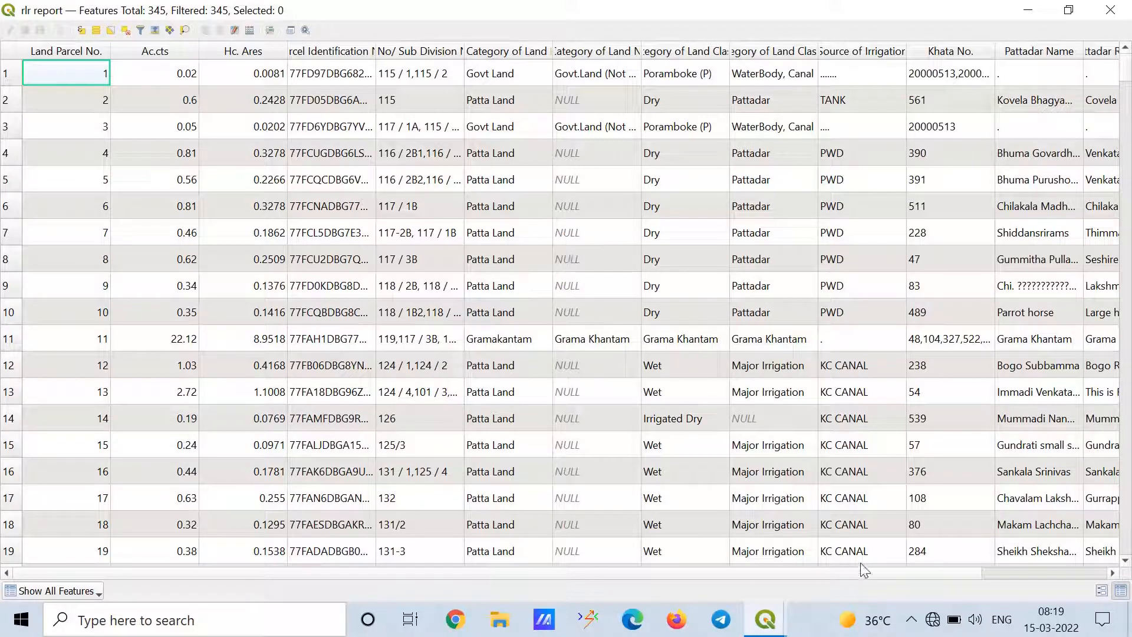
{"action": "left_click_drag", "start_coordinate": [861, 567], "coordinate": [1010, 584]}
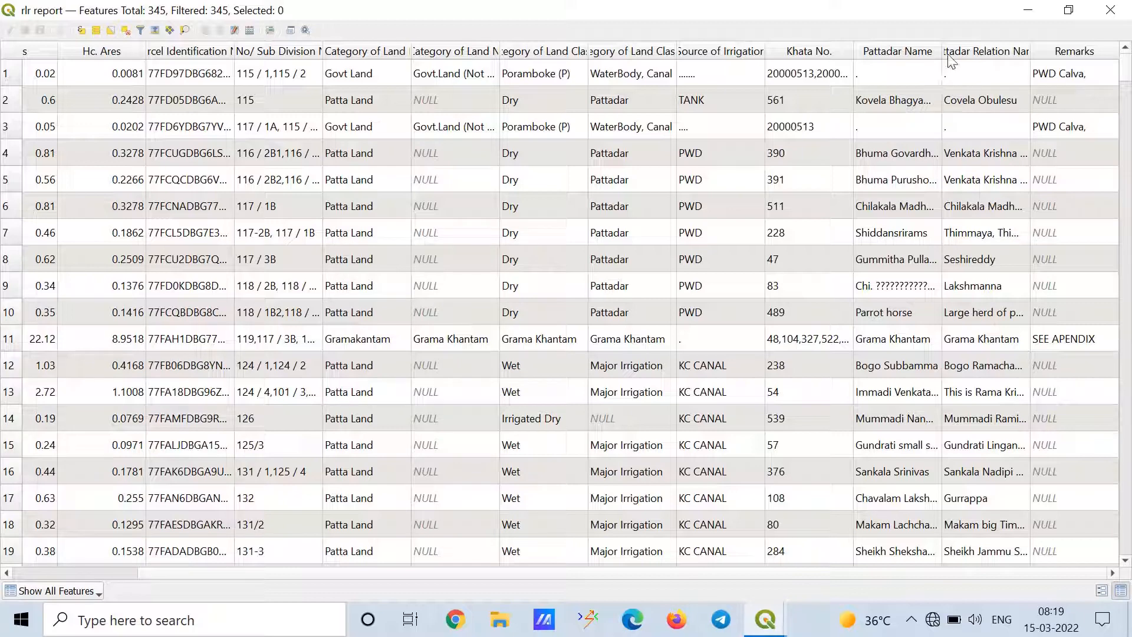
{"action": "left_click_drag", "start_coordinate": [943, 56], "coordinate": [981, 56]}
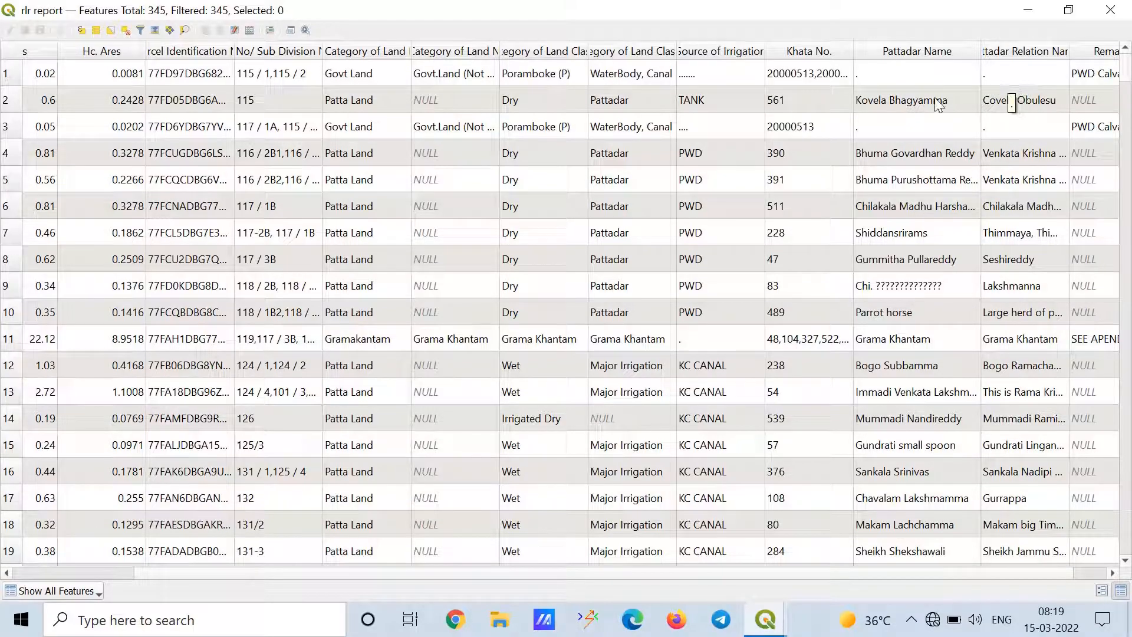
{"action": "left_click", "coordinate": [1112, 8]}
Examine the parcel boundaries and stone points in the northern part of the village map up close
{"action": "scroll", "coordinate": [465, 278], "scroll_direction": "down", "scroll_amount": 3}
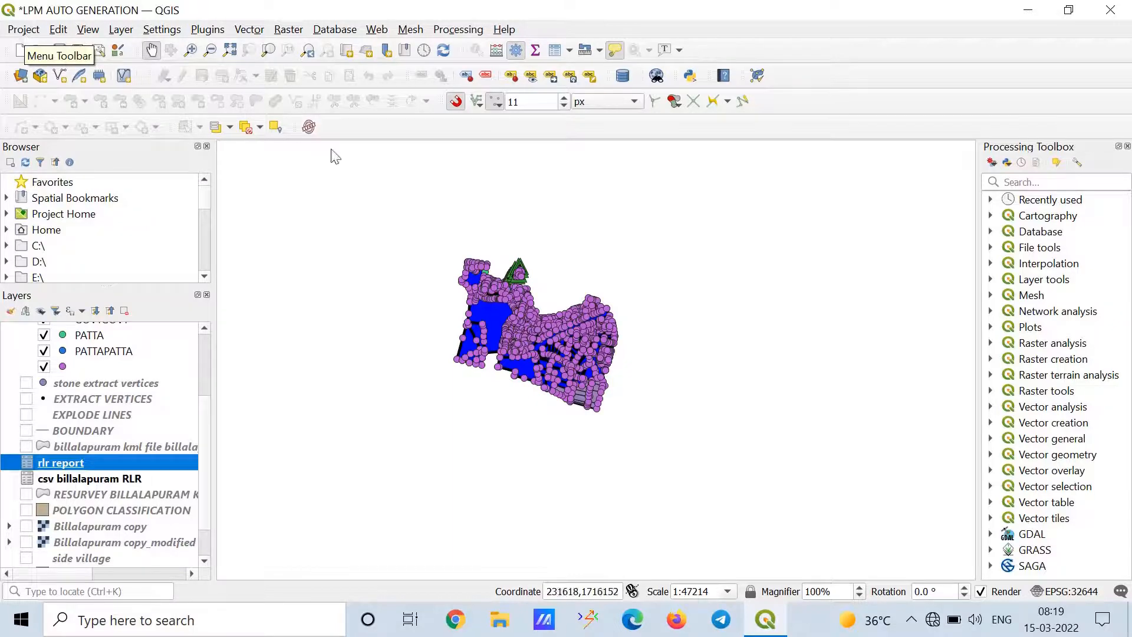
{"action": "scroll", "coordinate": [670, 372], "scroll_direction": "up", "scroll_amount": 5}
{"action": "left_click_drag", "start_coordinate": [671, 372], "coordinate": [537, 343]}
{"action": "scroll", "coordinate": [618, 281], "scroll_direction": "down", "scroll_amount": 1}
{"action": "scroll", "coordinate": [379, 324], "scroll_direction": "down", "scroll_amount": 1}
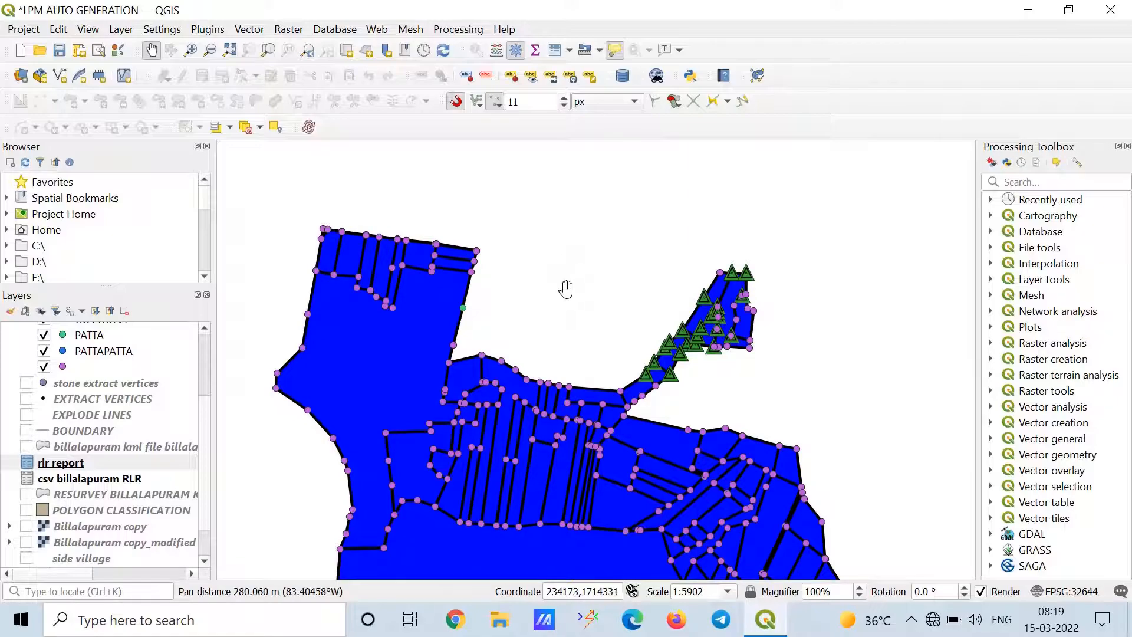
Reopen the rlr report attribute table as a smaller, narrower window over the map and look through its parcel records
{"action": "right_click", "coordinate": [118, 463]}
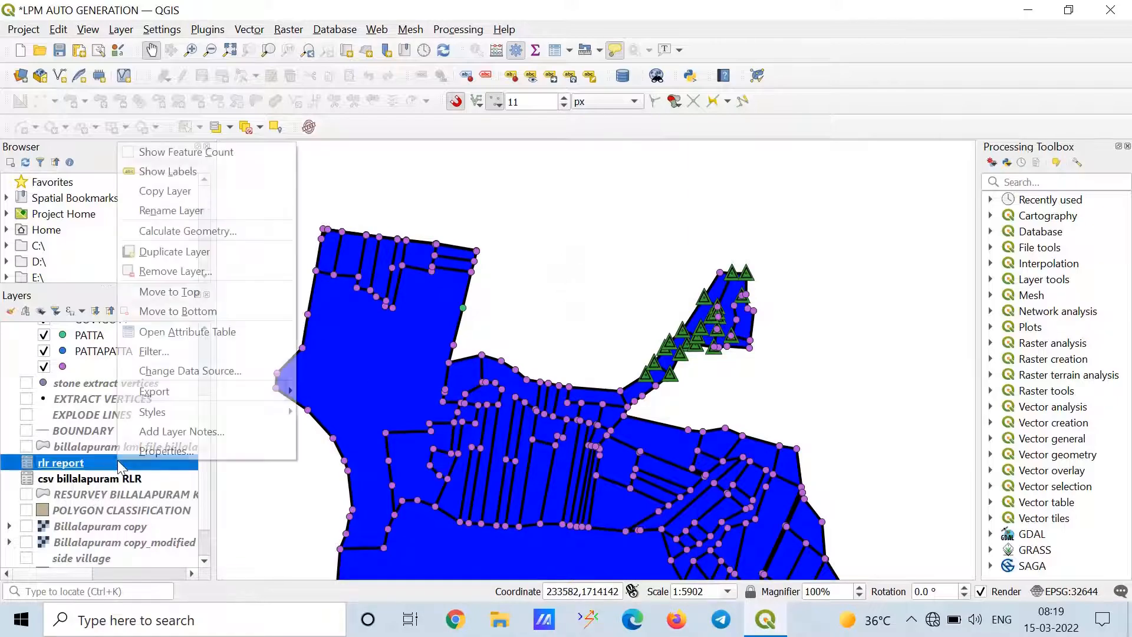
{"action": "left_click", "coordinate": [210, 334]}
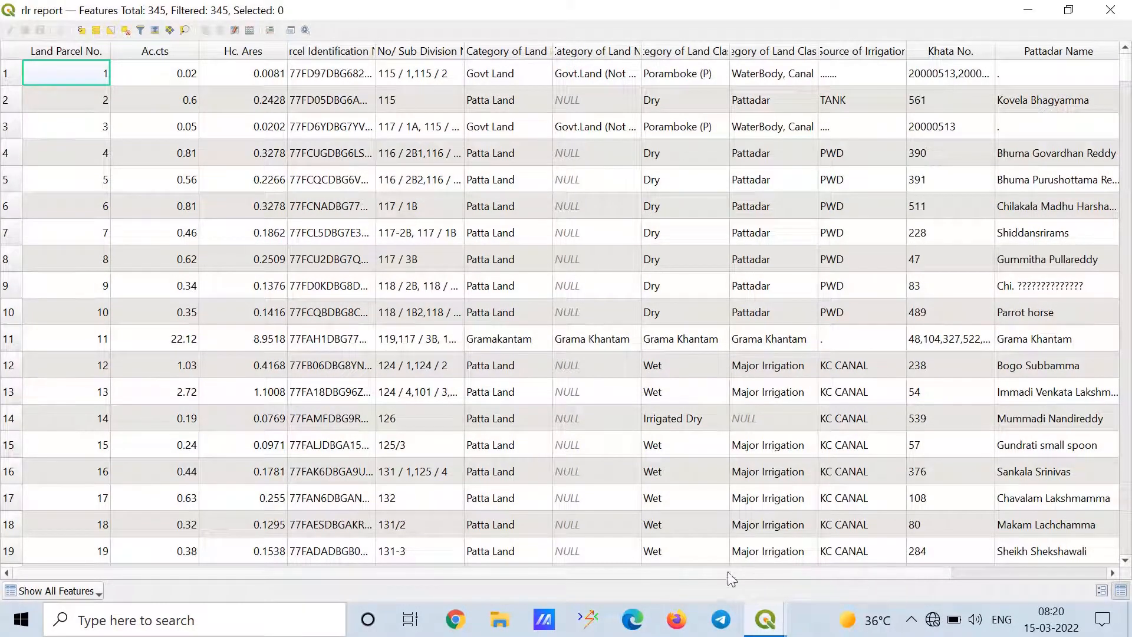
{"action": "left_click", "coordinate": [1069, 10]}
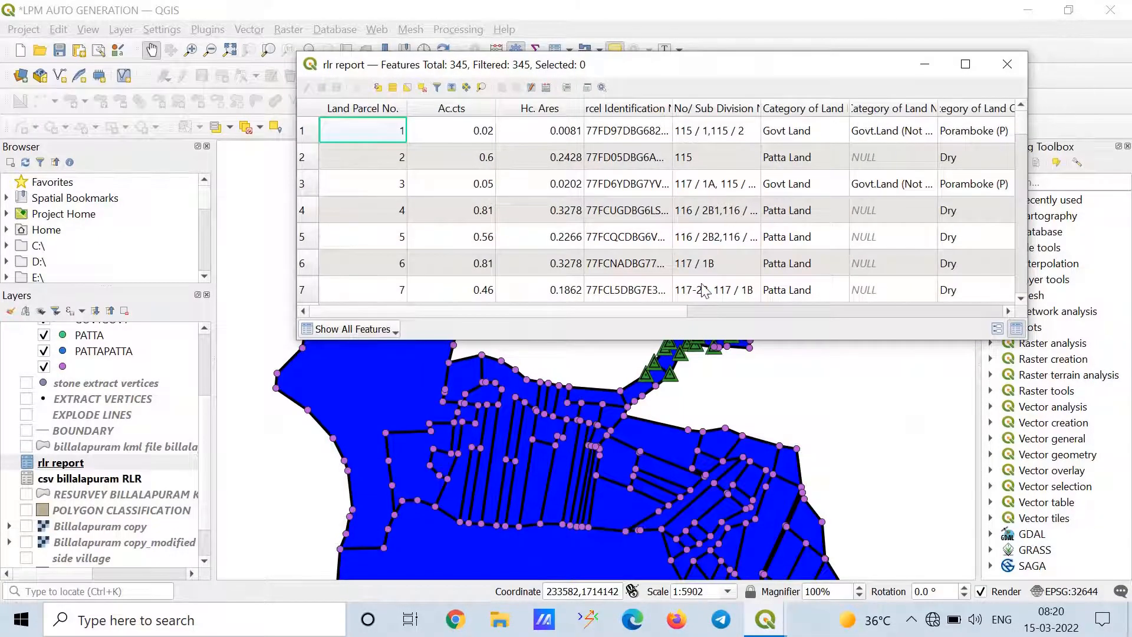
{"action": "left_click_drag", "start_coordinate": [713, 345], "coordinate": [705, 515]}
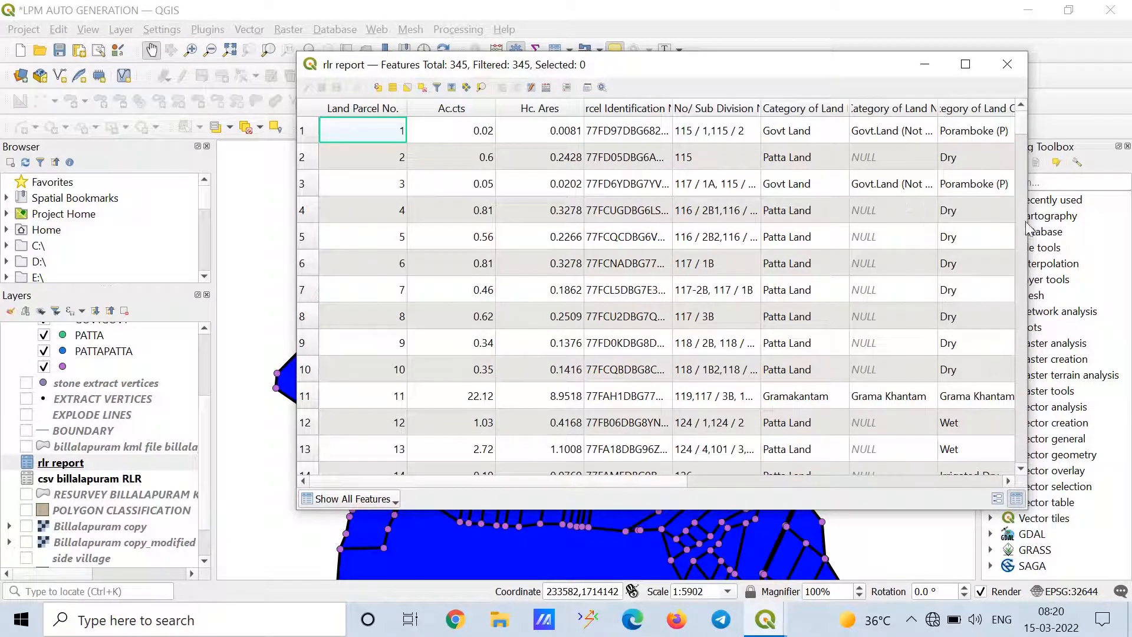
{"action": "left_click_drag", "start_coordinate": [1027, 239], "coordinate": [740, 270]}
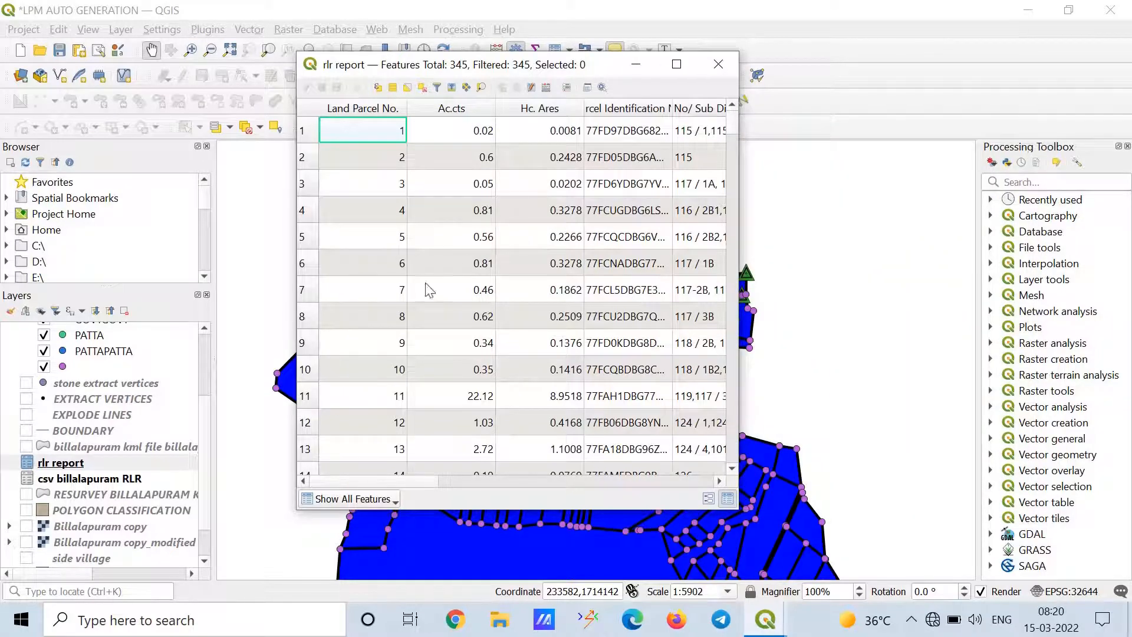
{"action": "scroll", "coordinate": [479, 245], "scroll_direction": "down", "scroll_amount": 13}
{"action": "scroll", "coordinate": [584, 248], "scroll_direction": "down", "scroll_amount": 9}
{"action": "scroll", "coordinate": [596, 262], "scroll_direction": "up", "scroll_amount": 20}
{"action": "left_click", "coordinate": [913, 620]}
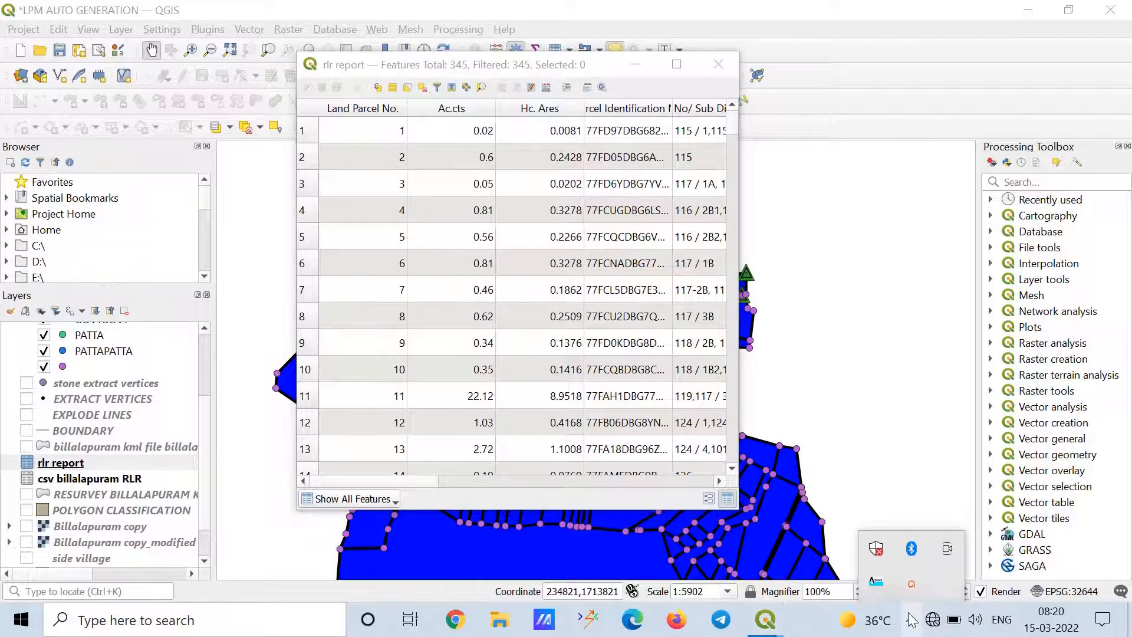
{"action": "left_click", "coordinate": [921, 585]}
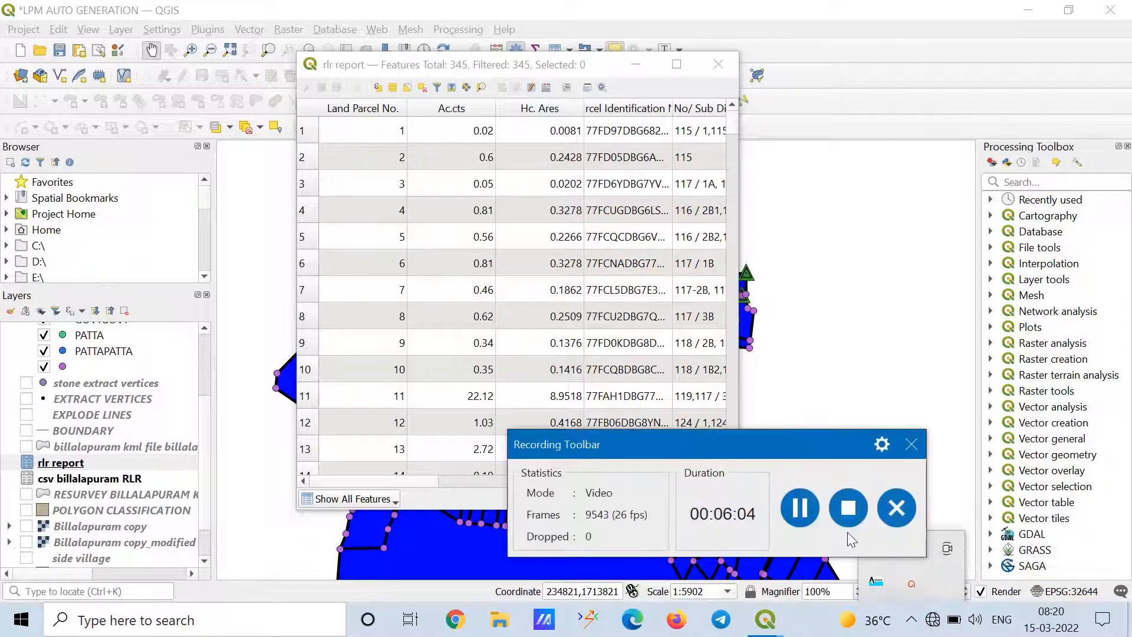